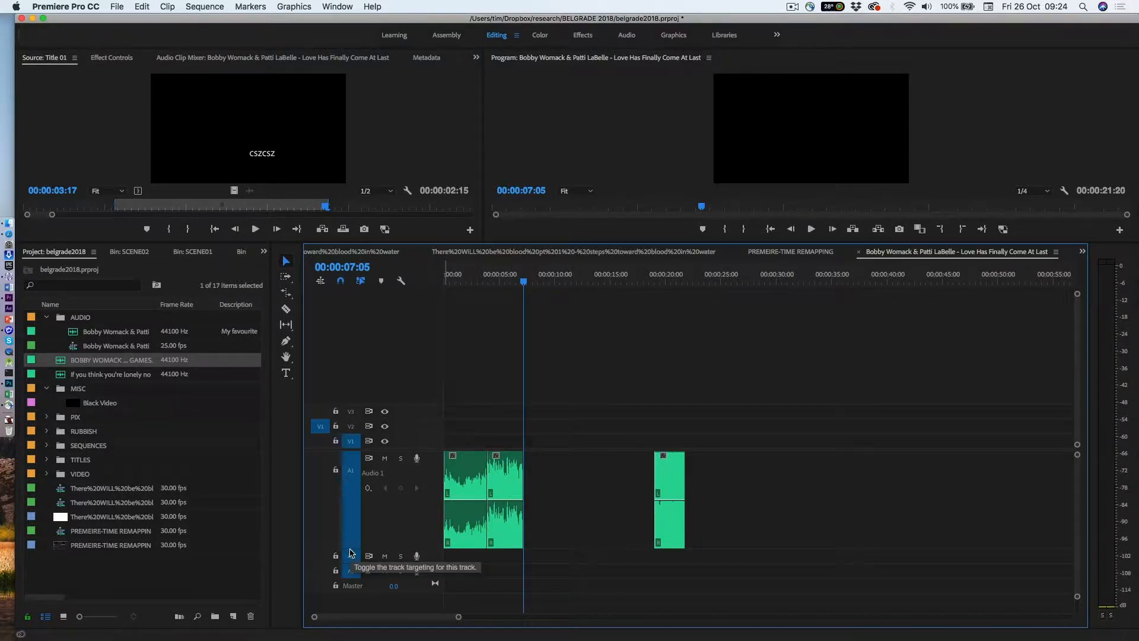
# Ripple-delete the empty gap between the audio clips so the last clip closes up to the others.
pyautogui.moveTo(350, 547); pyautogui.dragTo(365, 552)
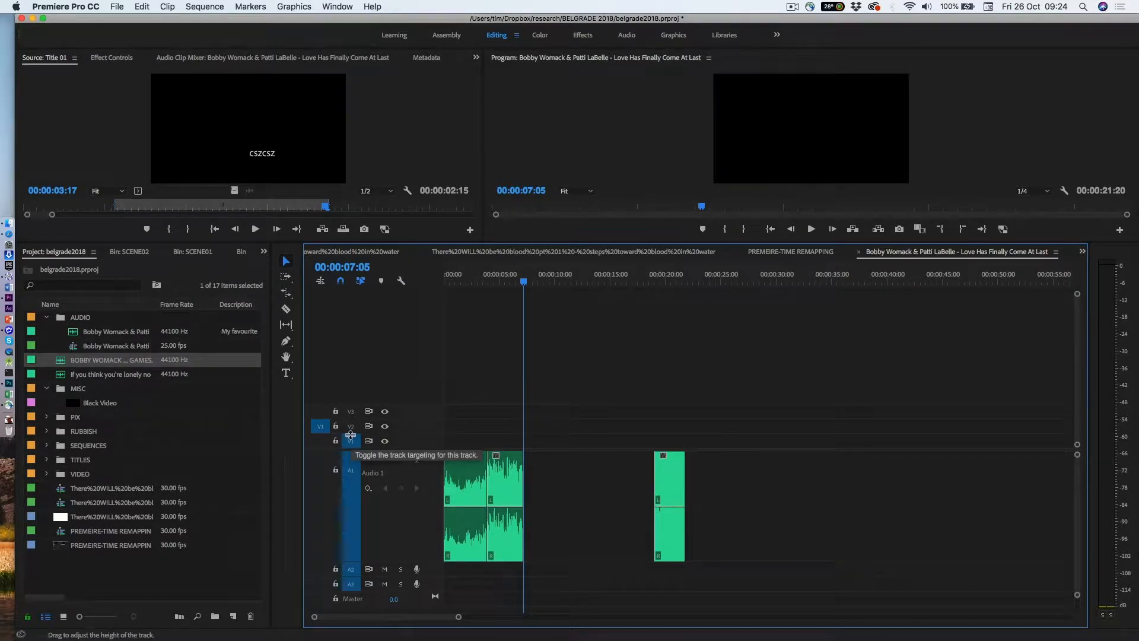
pyautogui.rightClick(551, 497)
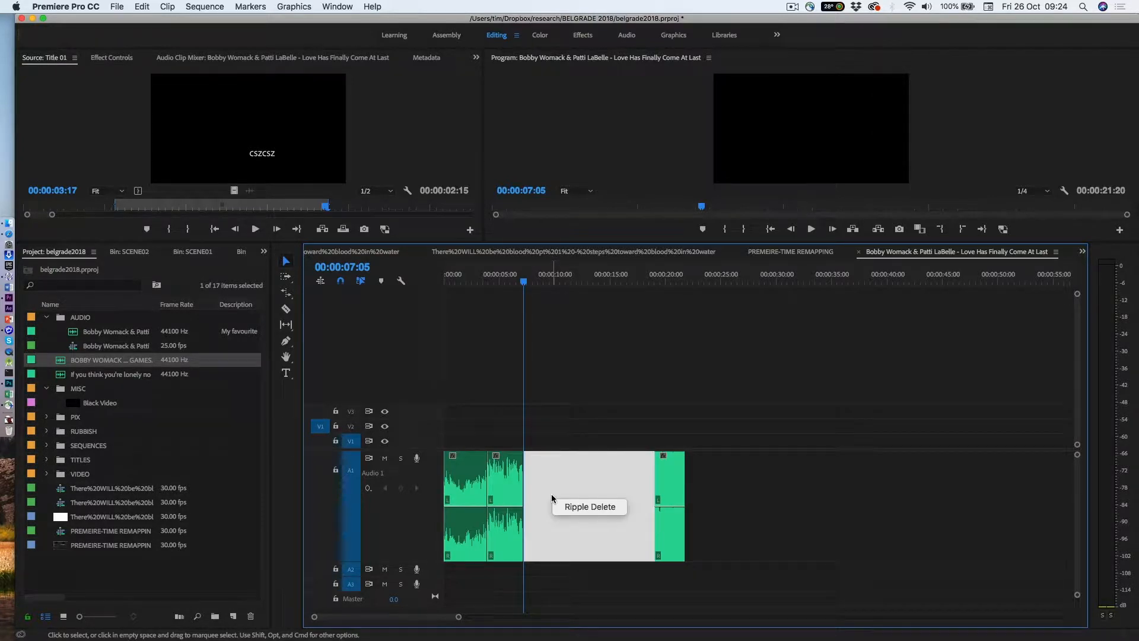
pyautogui.click(576, 508)
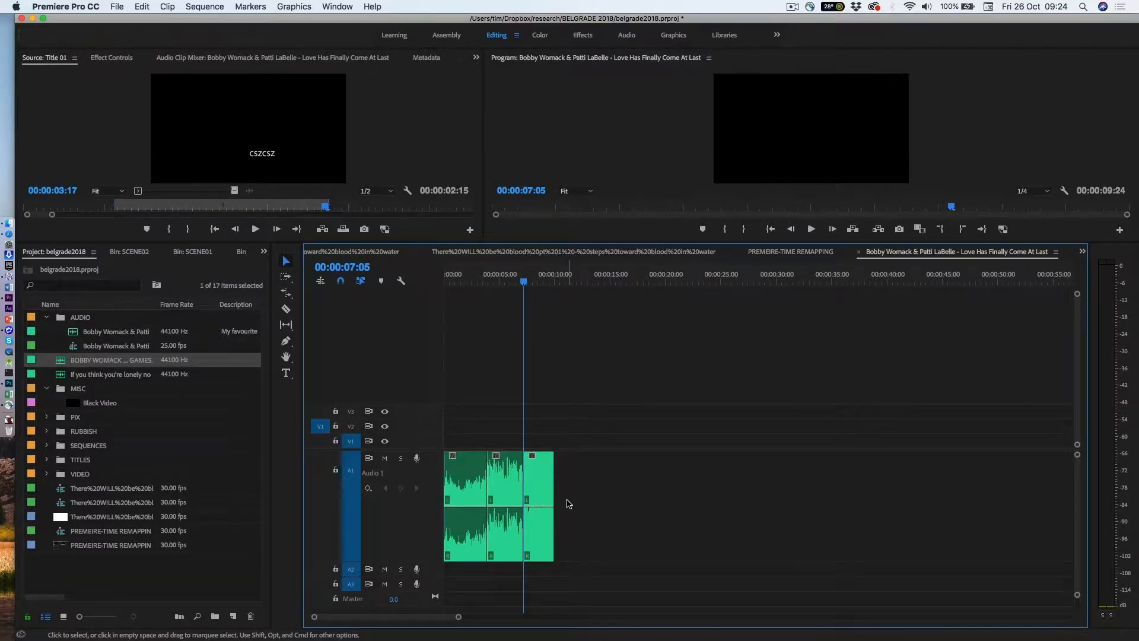
# Fit the whole sequence in the timeline and play it from the beginning.
pyautogui.press('\\')
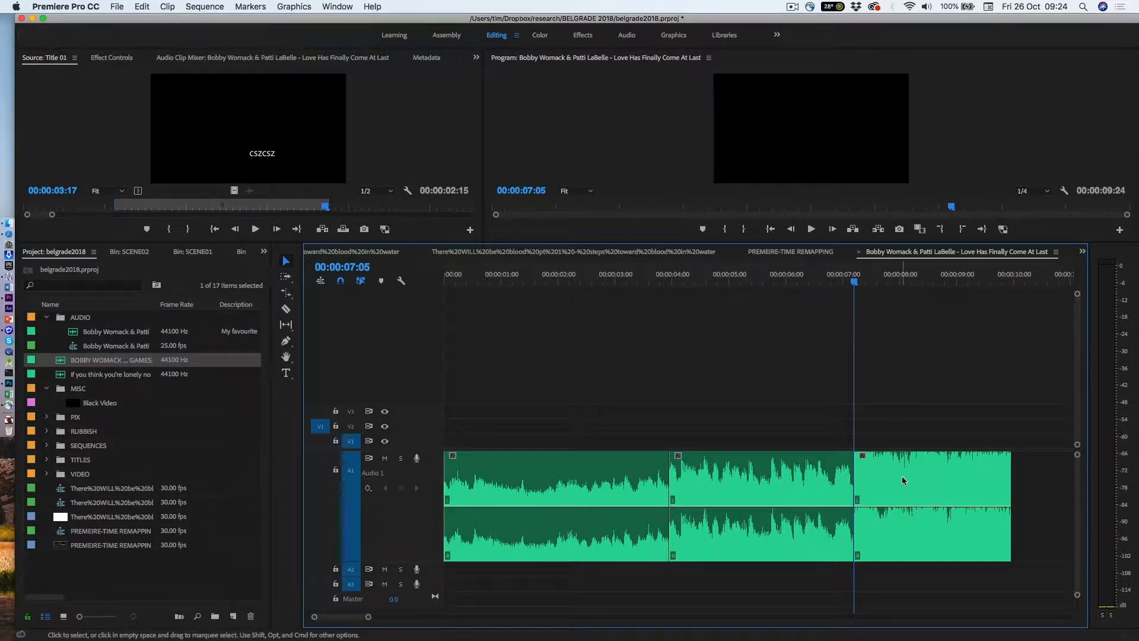
pyautogui.click(447, 286)
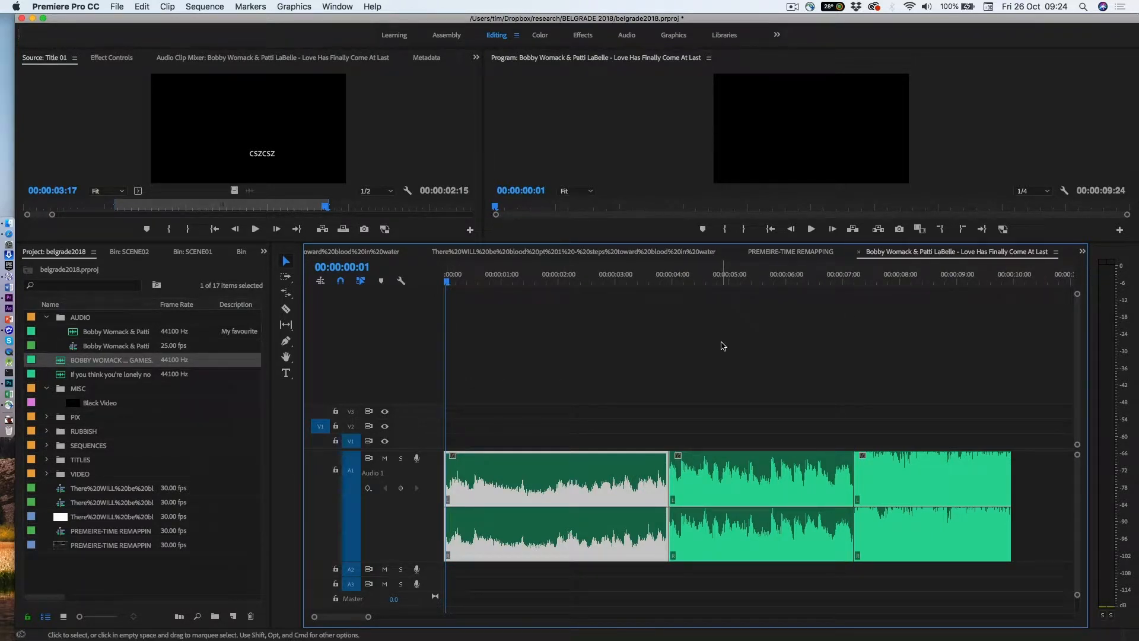
pyautogui.press('space')
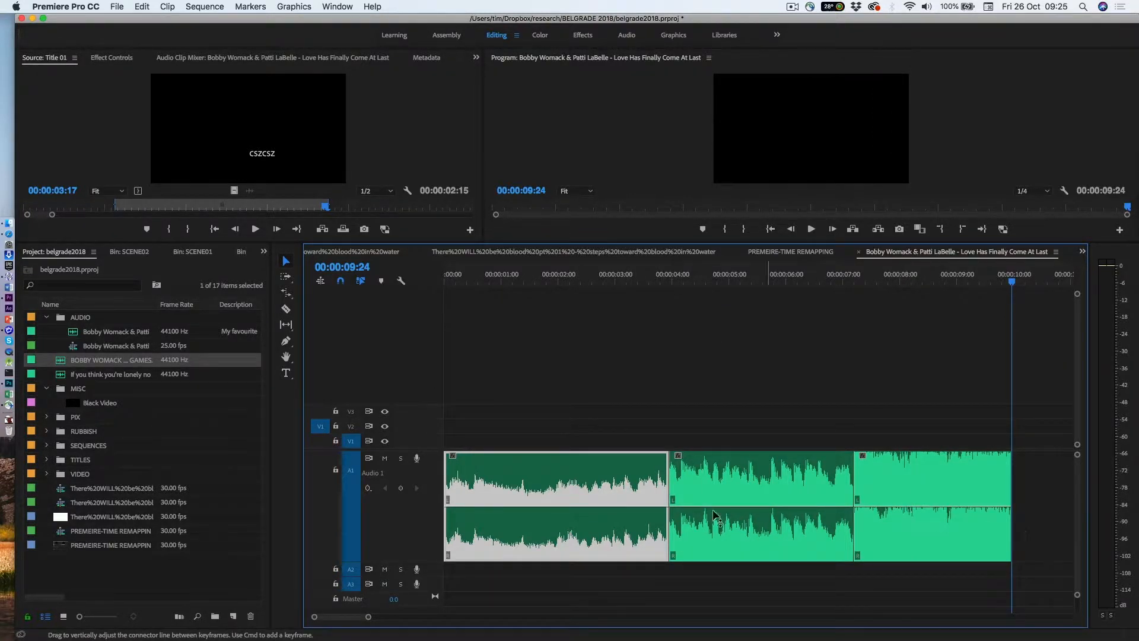
# Show the Volume Level clip keyframes on the final audio clip.
pyautogui.rightClick(899, 475)
pyautogui.moveTo(919, 631)
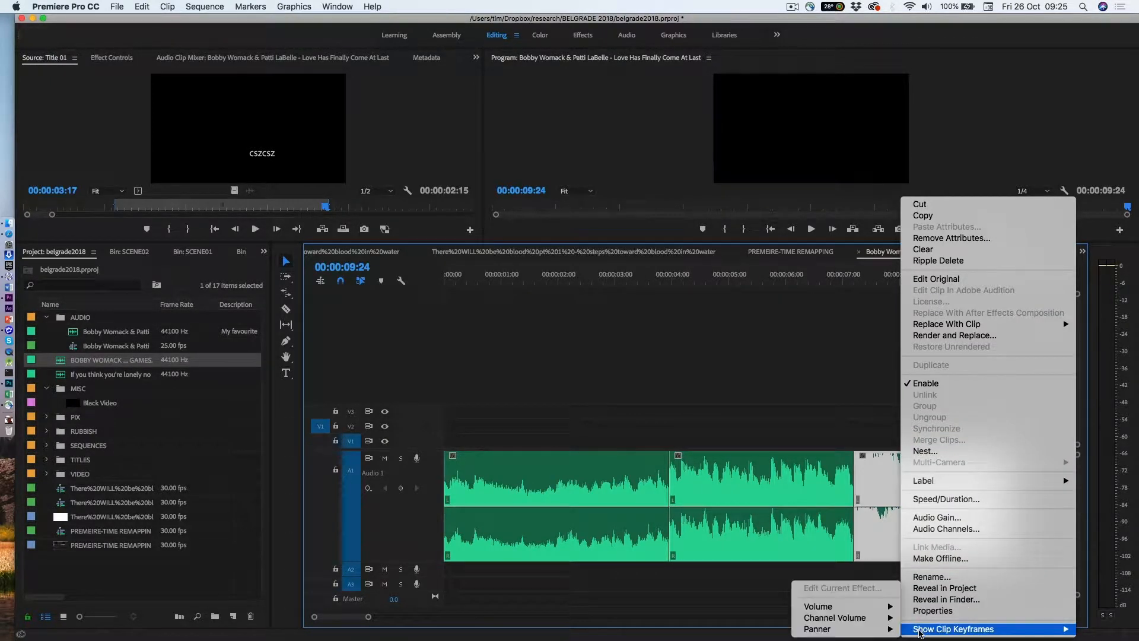
pyautogui.moveTo(868, 609)
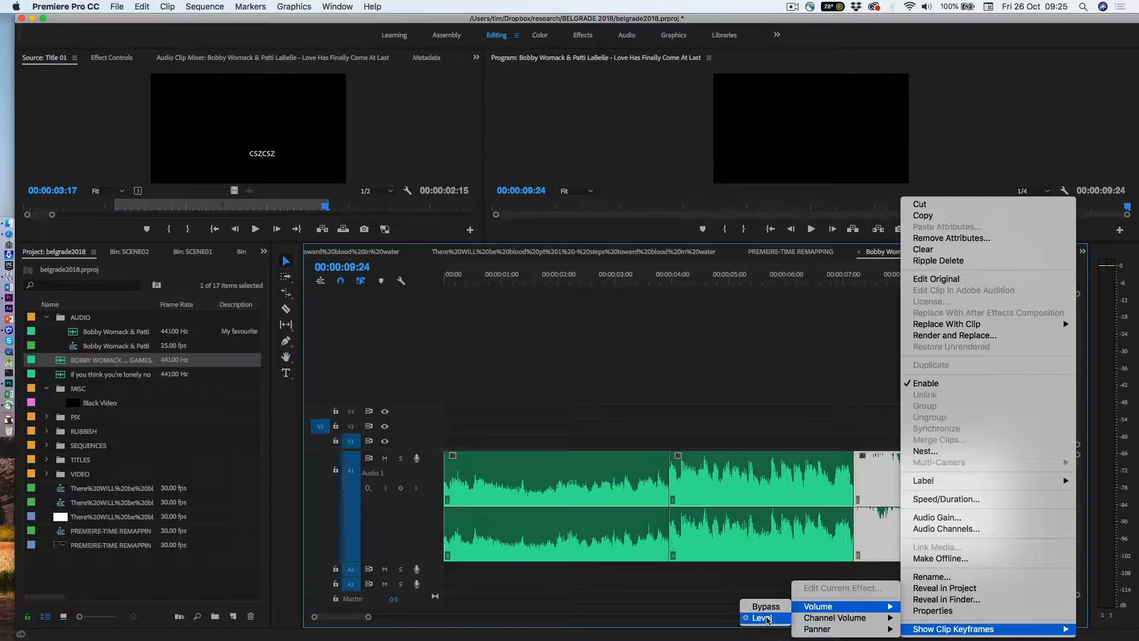
pyautogui.click(768, 621)
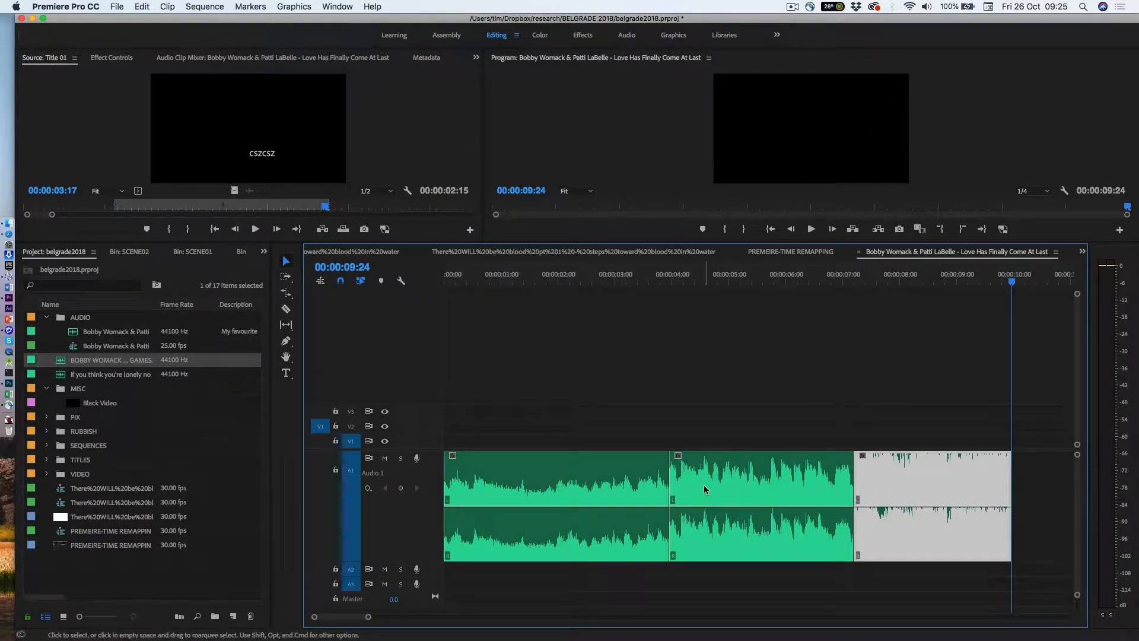
# Add a volume keyframe at the start of the final clip, around 00:00:07:06, and drag it down to lower its level.
pyautogui.click(857, 283)
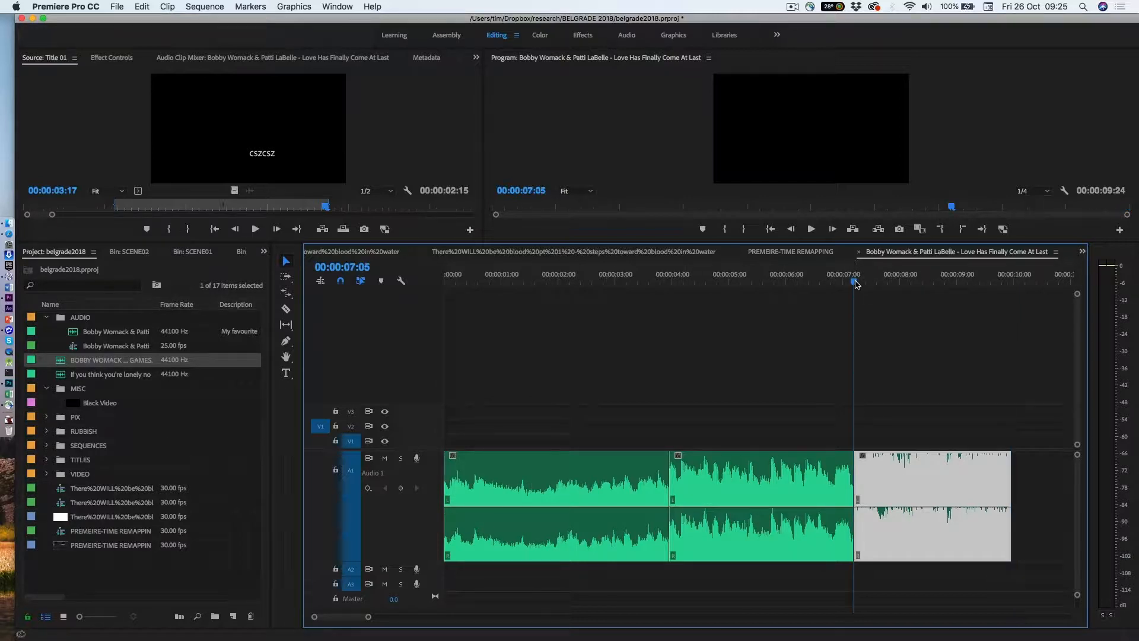
pyautogui.click(860, 283)
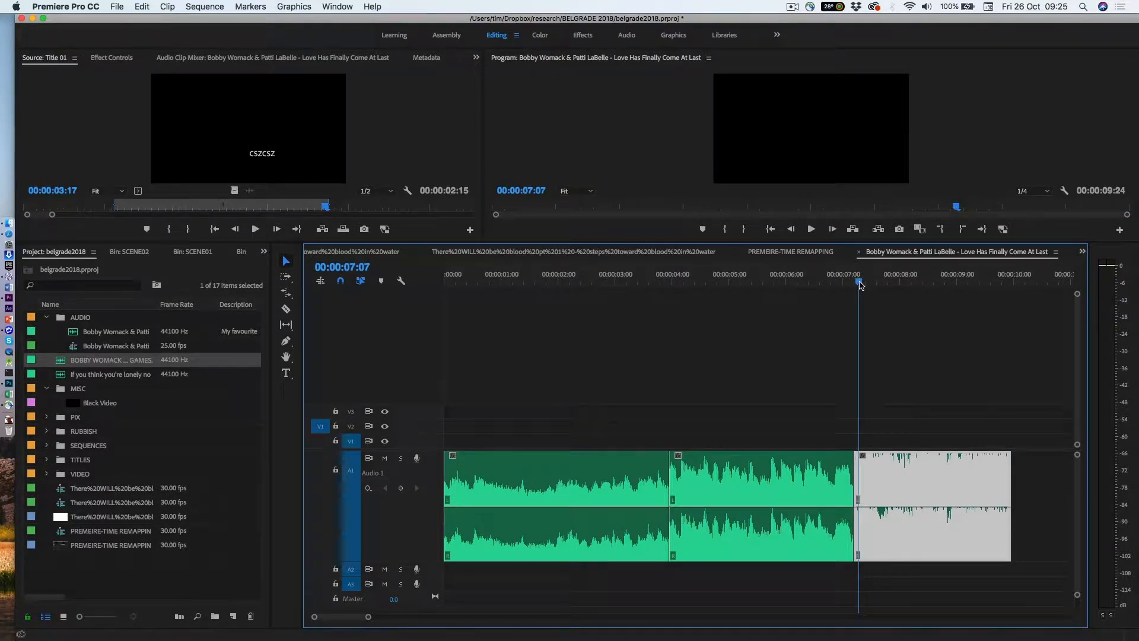
pyautogui.click(368, 488)
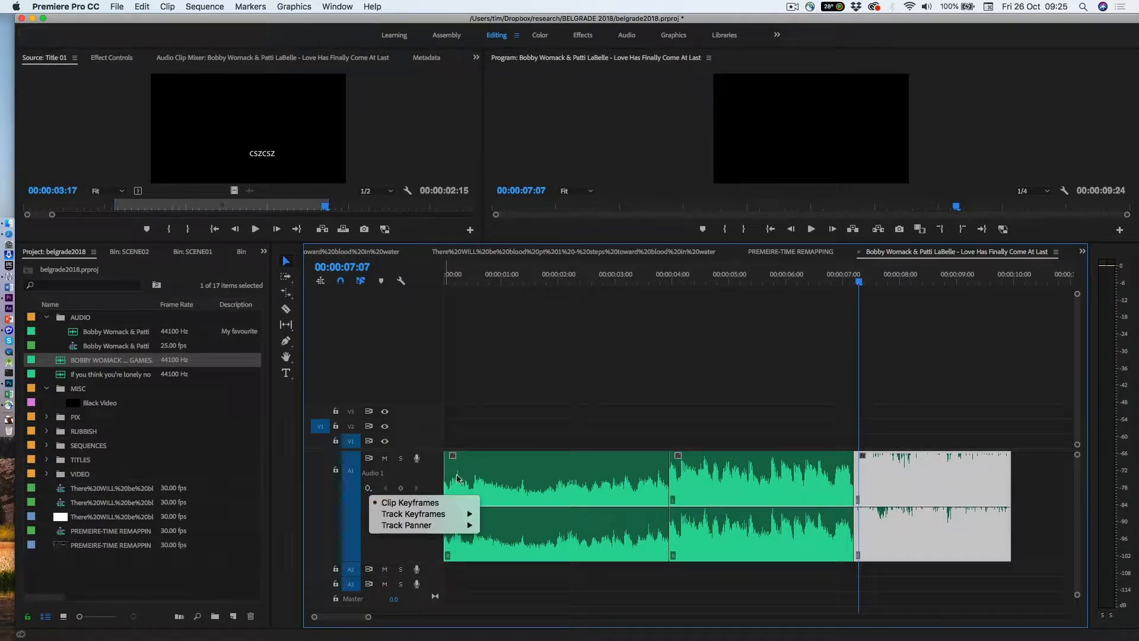
pyautogui.moveTo(397, 515)
pyautogui.click(859, 285)
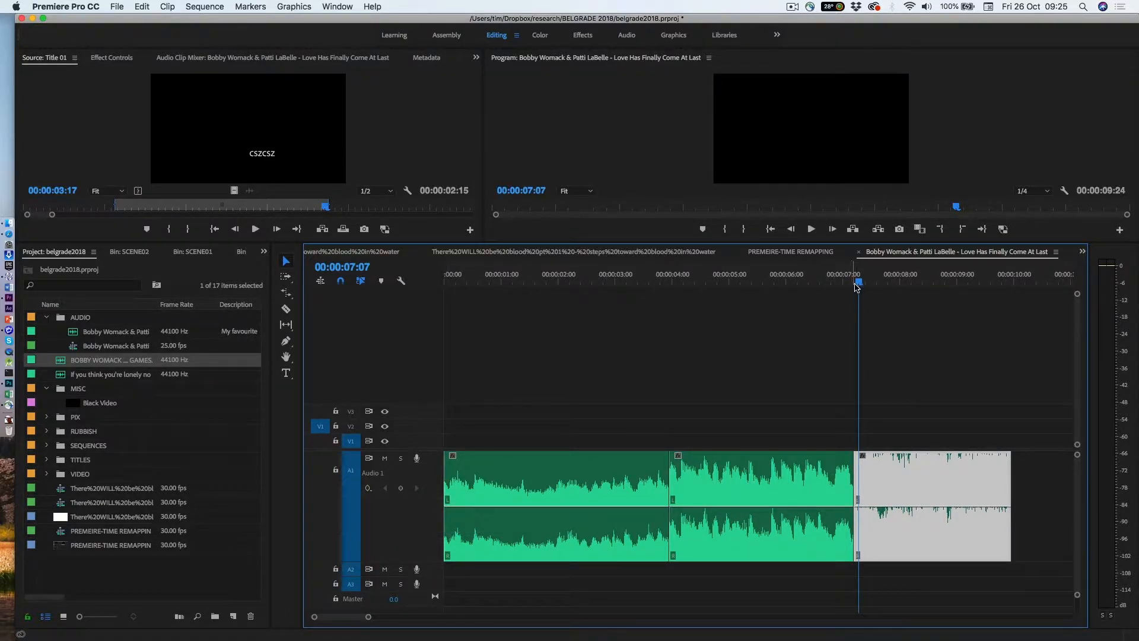
pyautogui.moveTo(858, 286); pyautogui.dragTo(856, 286)
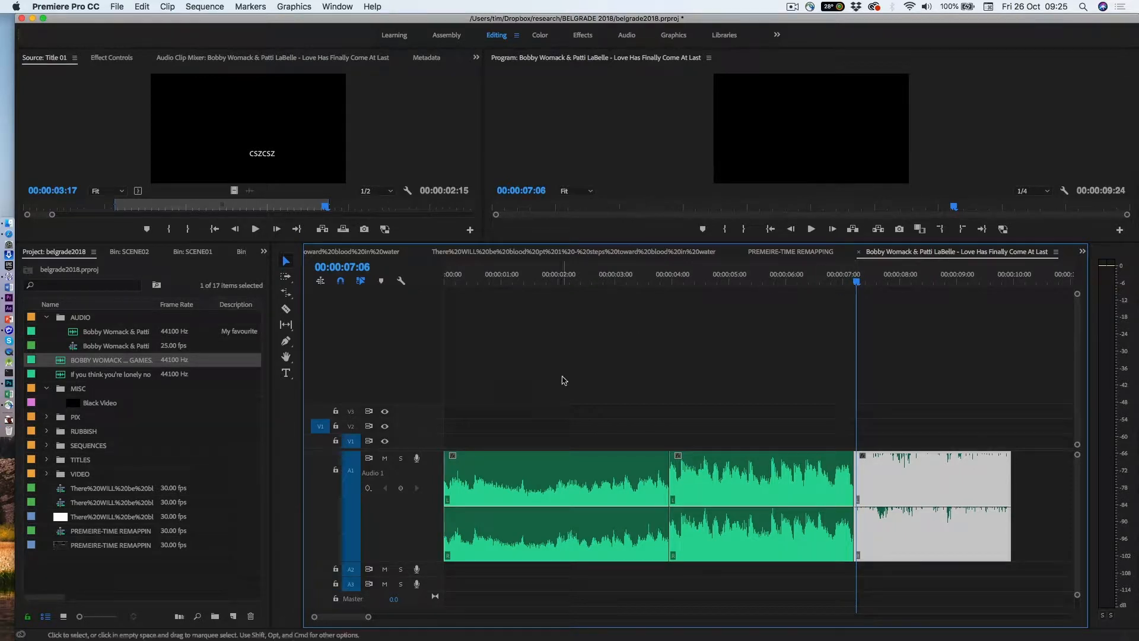
pyautogui.click(401, 490)
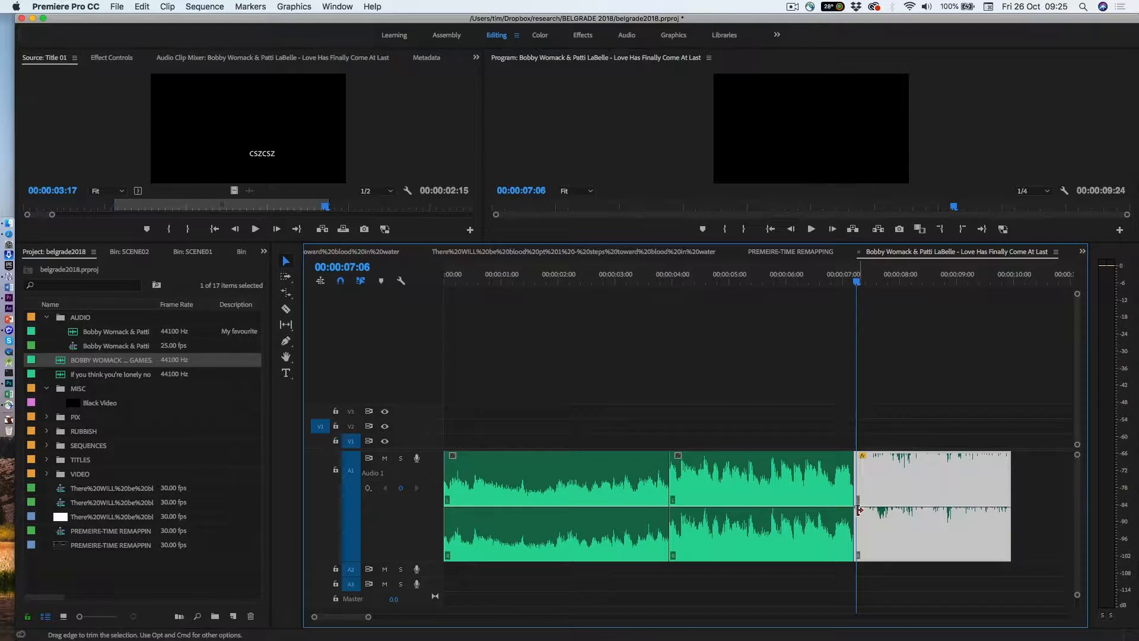
pyautogui.moveTo(857, 508); pyautogui.dragTo(855, 521)
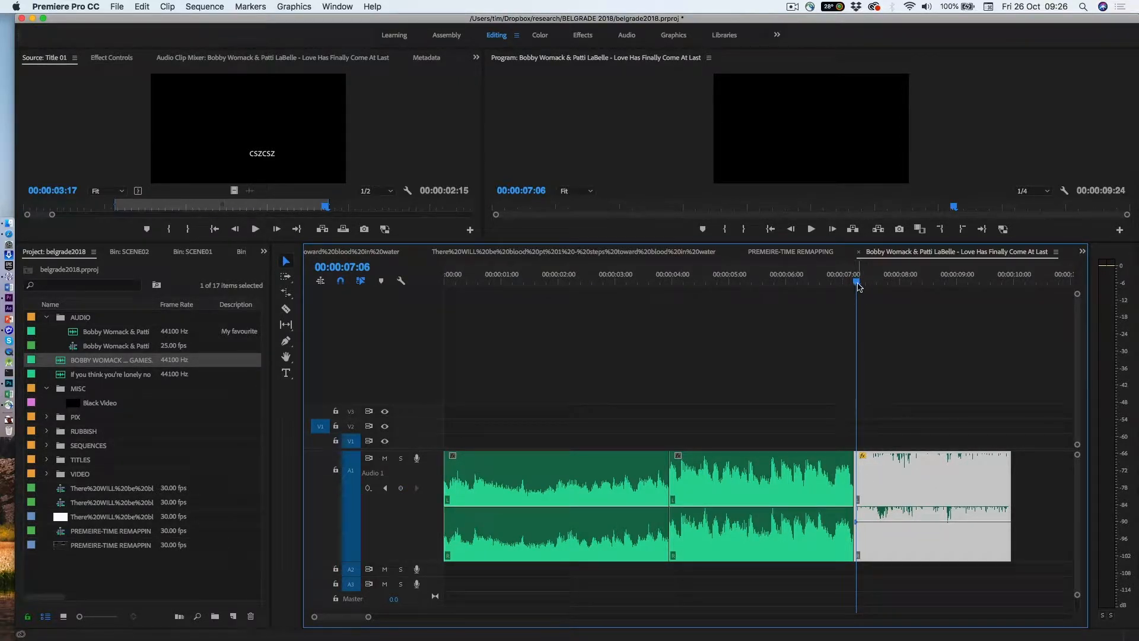
# Play back the sequence from just before the final clip.
pyautogui.moveTo(858, 282); pyautogui.dragTo(836, 286)
pyautogui.press('space')
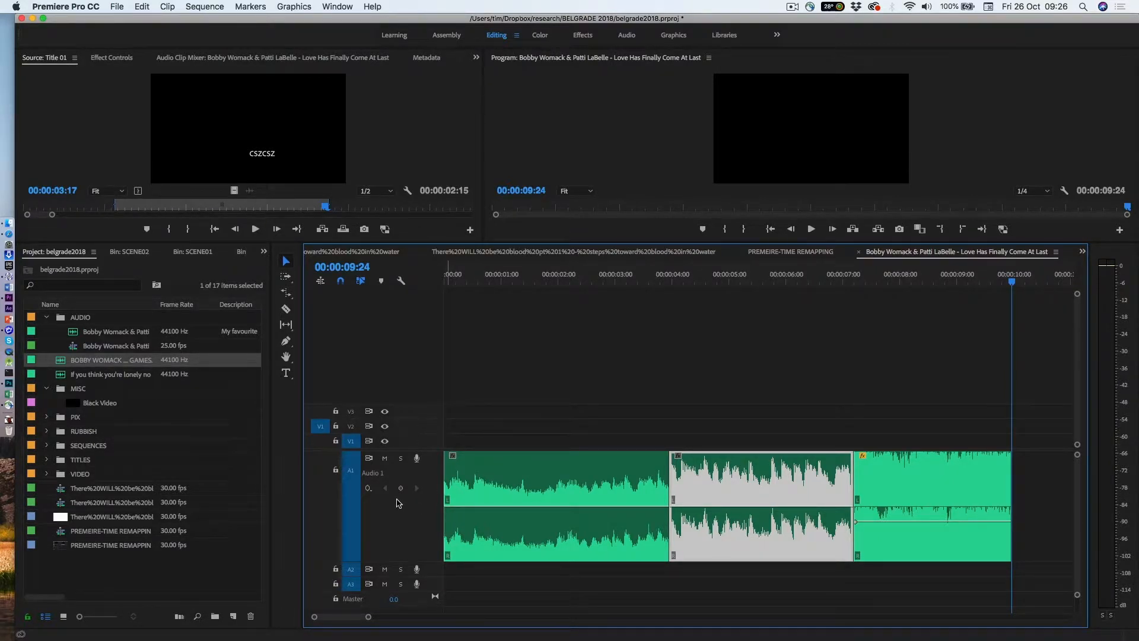
# Switch the audio track to display Track Keyframes for Volume.
pyautogui.click(368, 488)
pyautogui.click(368, 488)
pyautogui.click(368, 489)
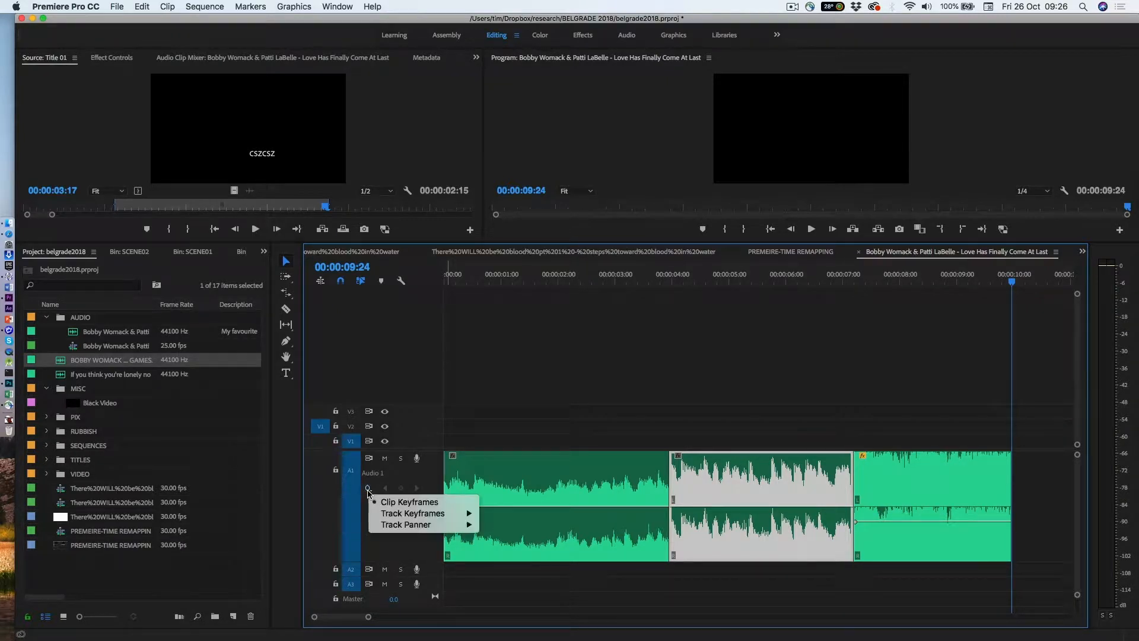
pyautogui.click(510, 514)
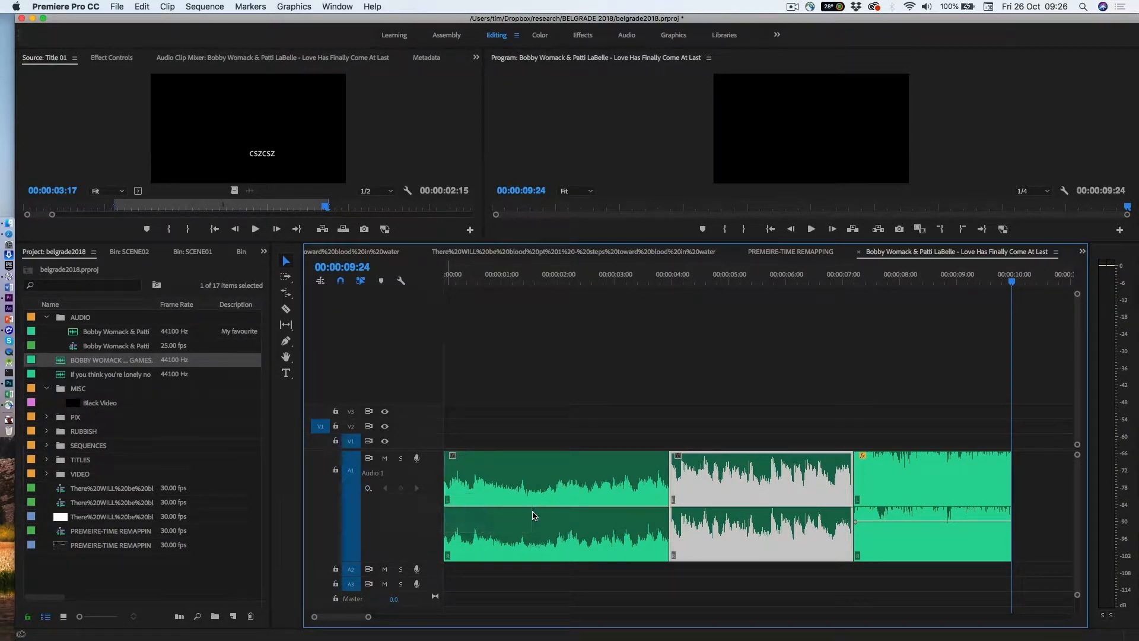
pyautogui.click(368, 488)
pyautogui.moveTo(427, 512)
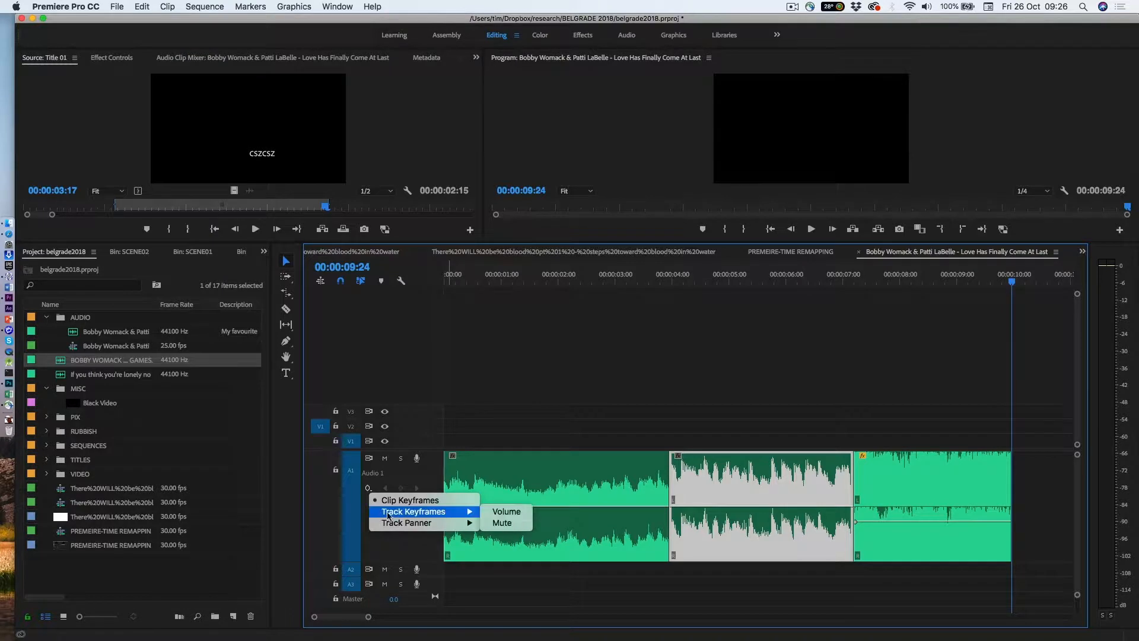
pyautogui.click(507, 513)
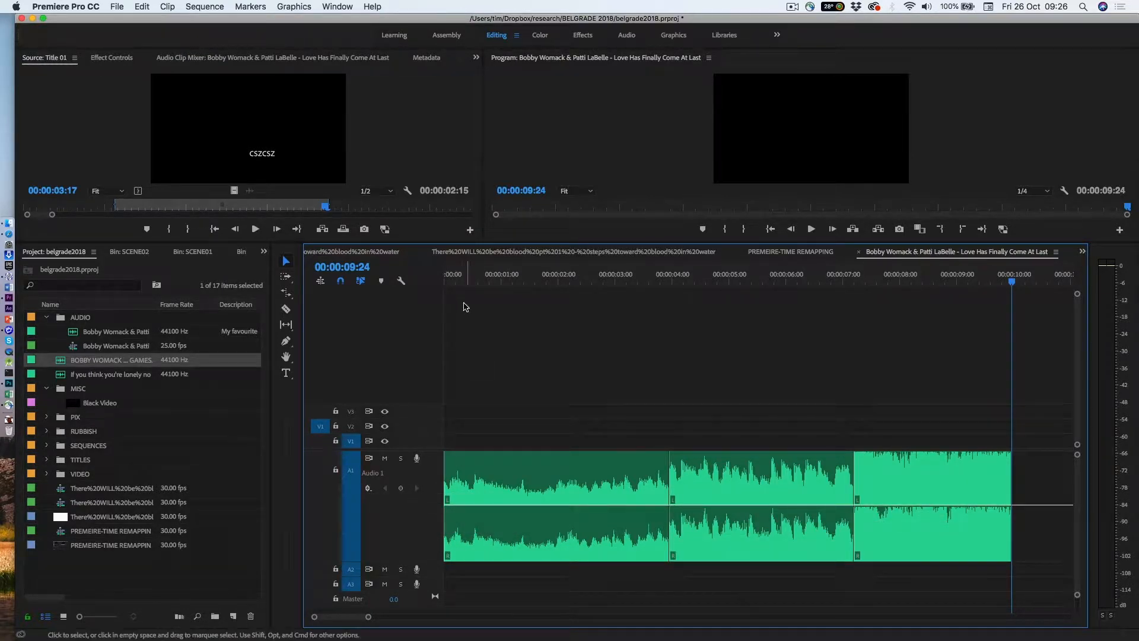
# Add a track volume keyframe at the sequence start, pull it slightly down, and play the sequence back.
pyautogui.click(453, 283)
pyautogui.moveTo(453, 283); pyautogui.dragTo(448, 283)
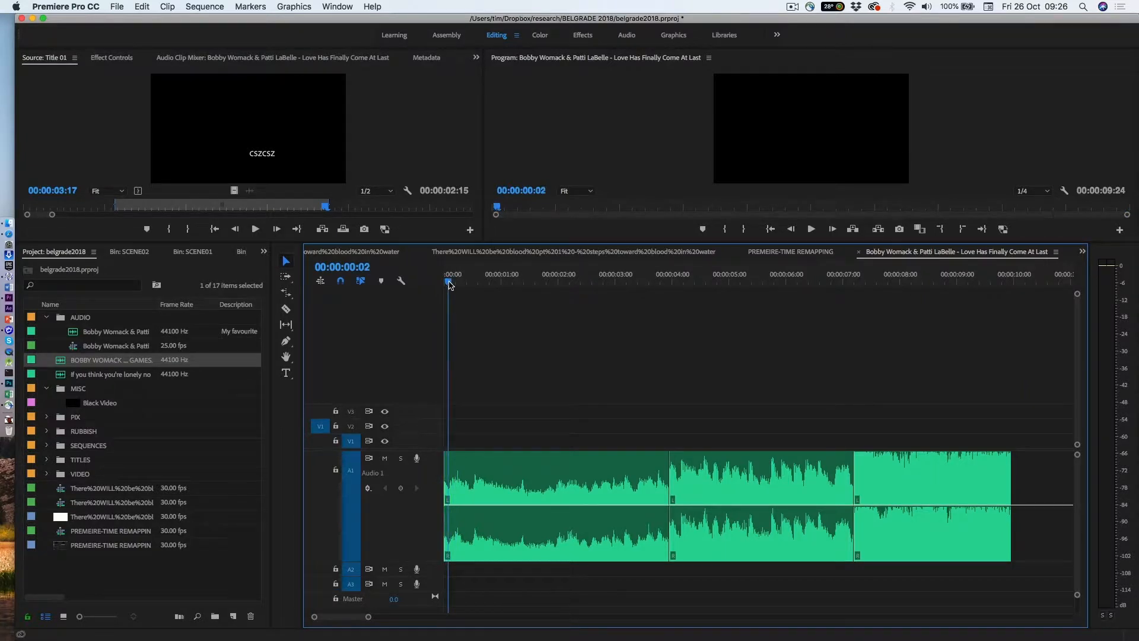
pyautogui.click(400, 489)
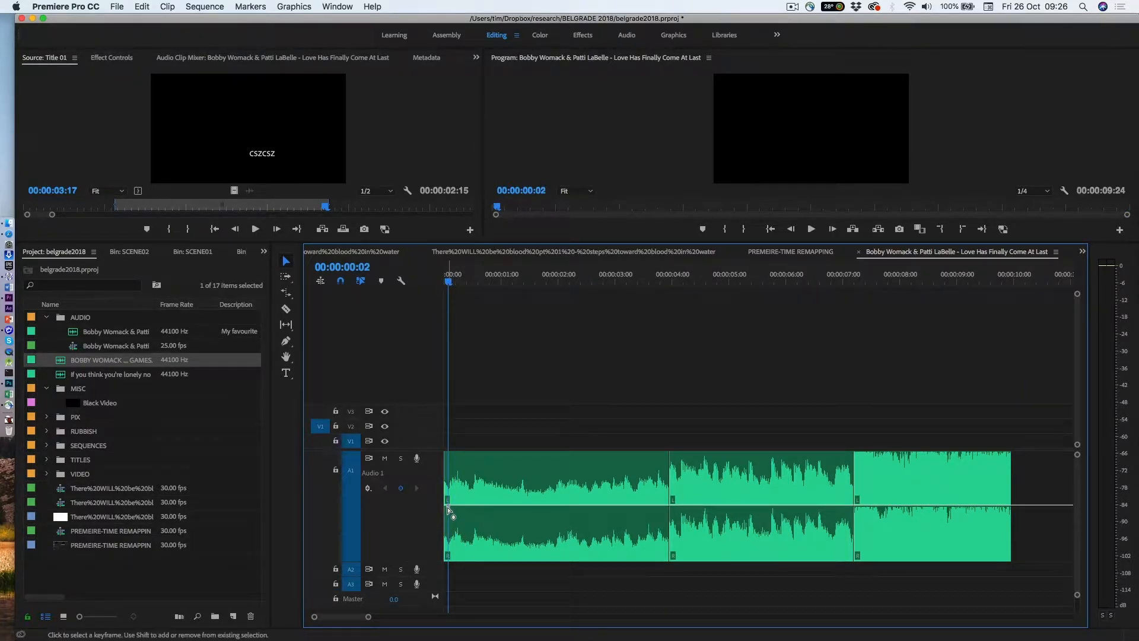
pyautogui.moveTo(448, 507); pyautogui.dragTo(448, 519)
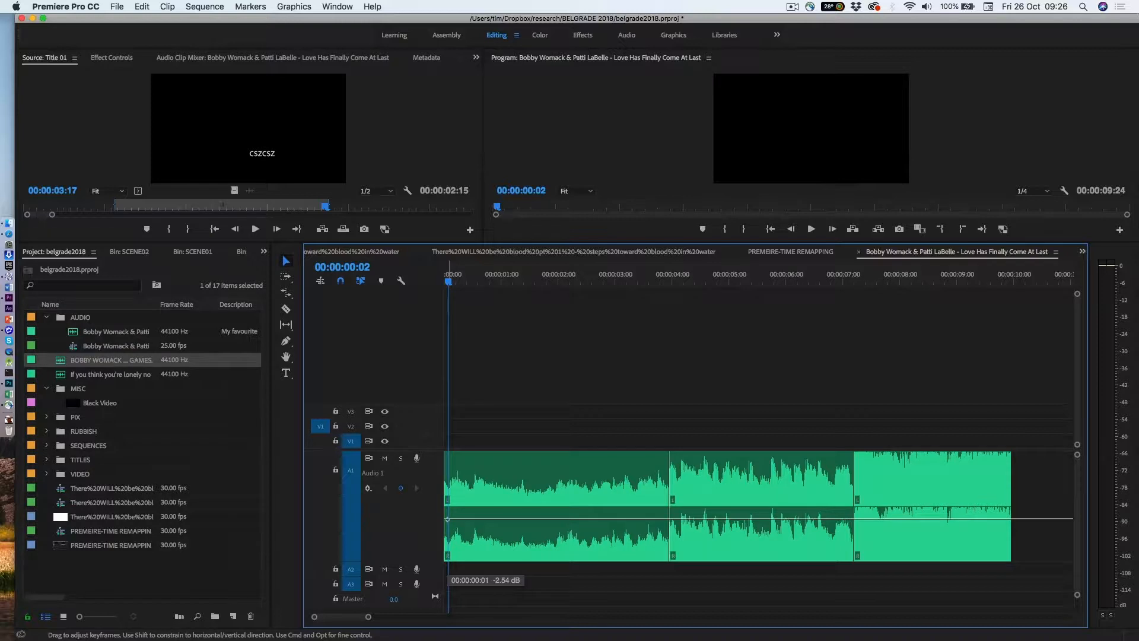
pyautogui.moveTo(447, 520); pyautogui.dragTo(447, 516)
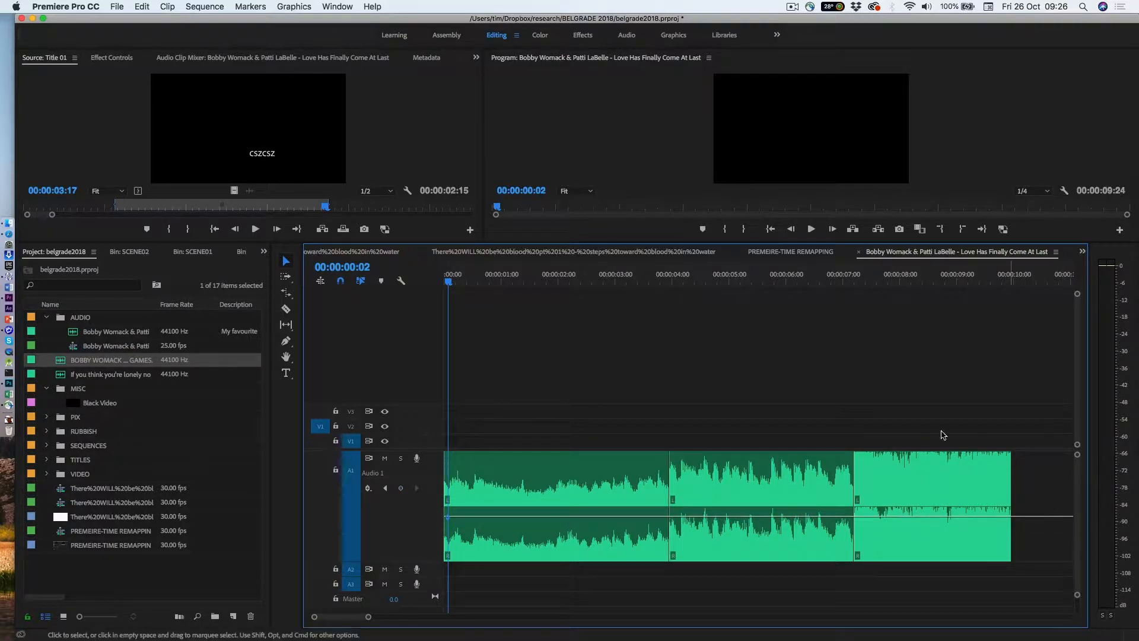
pyautogui.press('space')
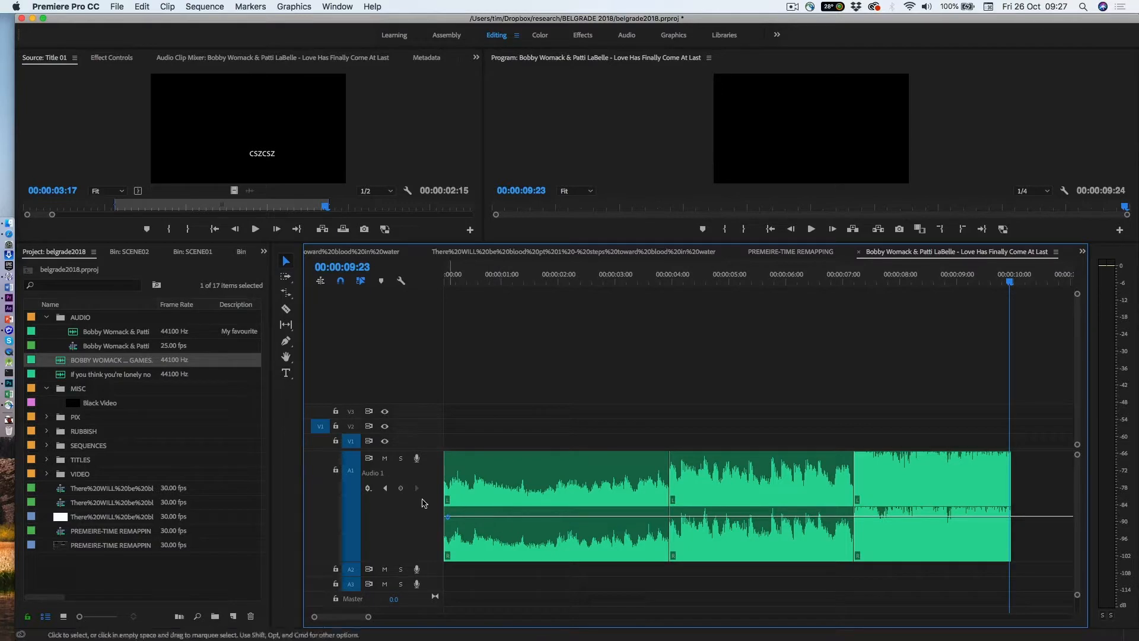
# Add track volume keyframes at about 00:00:00:18, 00:00:01:19 and 00:00:02:17.
pyautogui.click(486, 281)
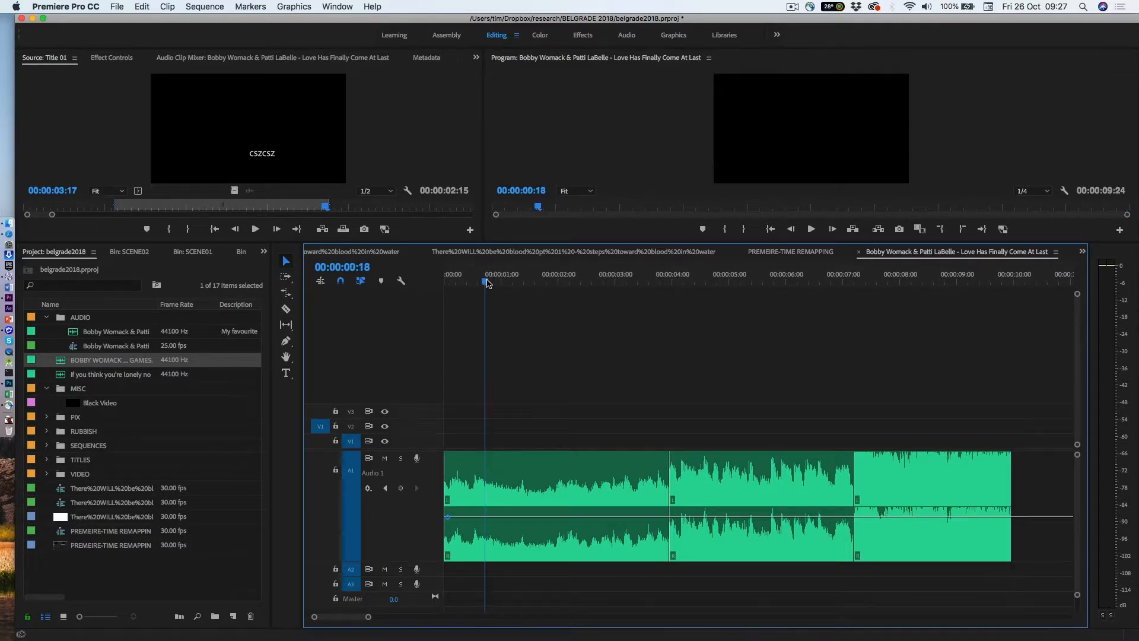
pyautogui.click(402, 489)
pyautogui.moveTo(488, 283); pyautogui.dragTo(545, 284)
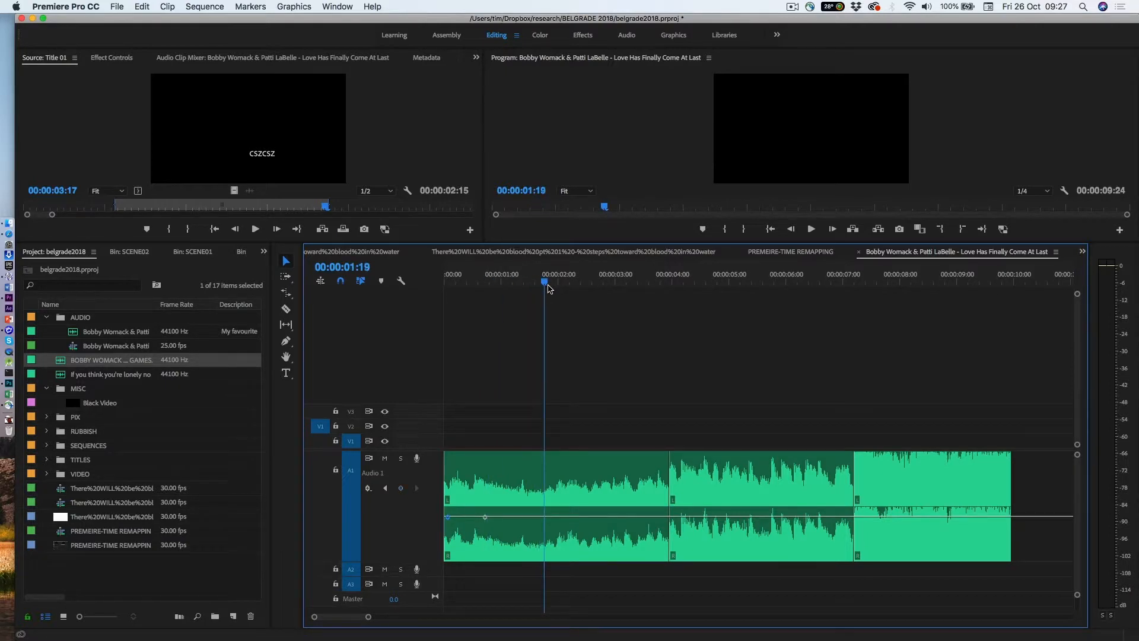
pyautogui.click(401, 489)
pyautogui.moveTo(545, 283); pyautogui.dragTo(596, 283)
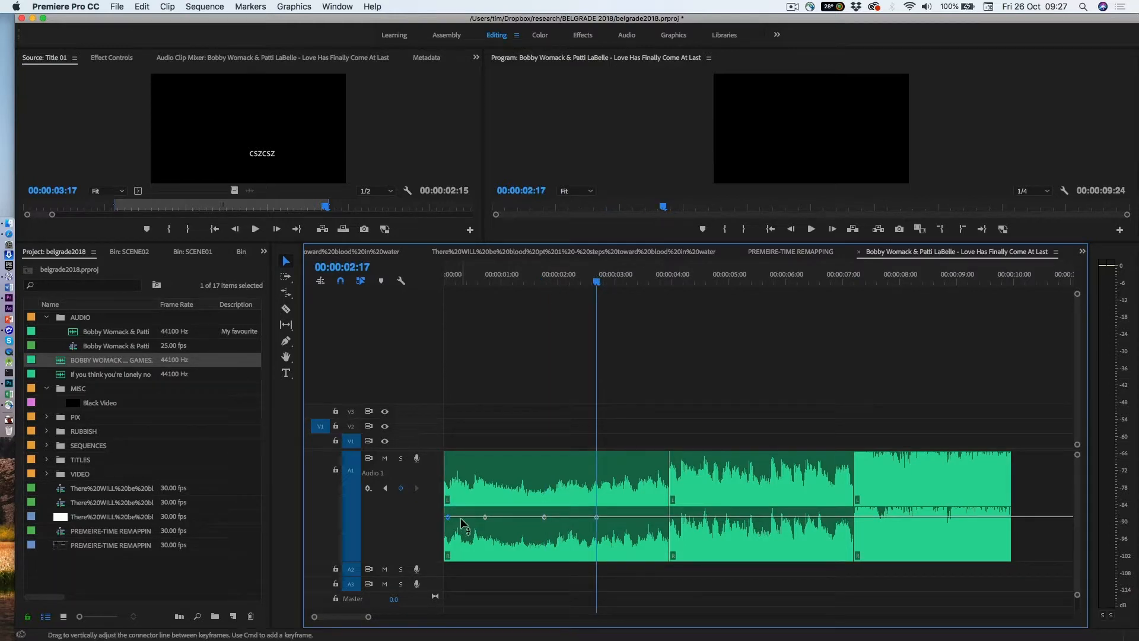
# Raise the two middle track keyframes to about +2.45 dB to boost that passage.
pyautogui.moveTo(460, 517)
pyautogui.moveTo(485, 520); pyautogui.dragTo(491, 492)
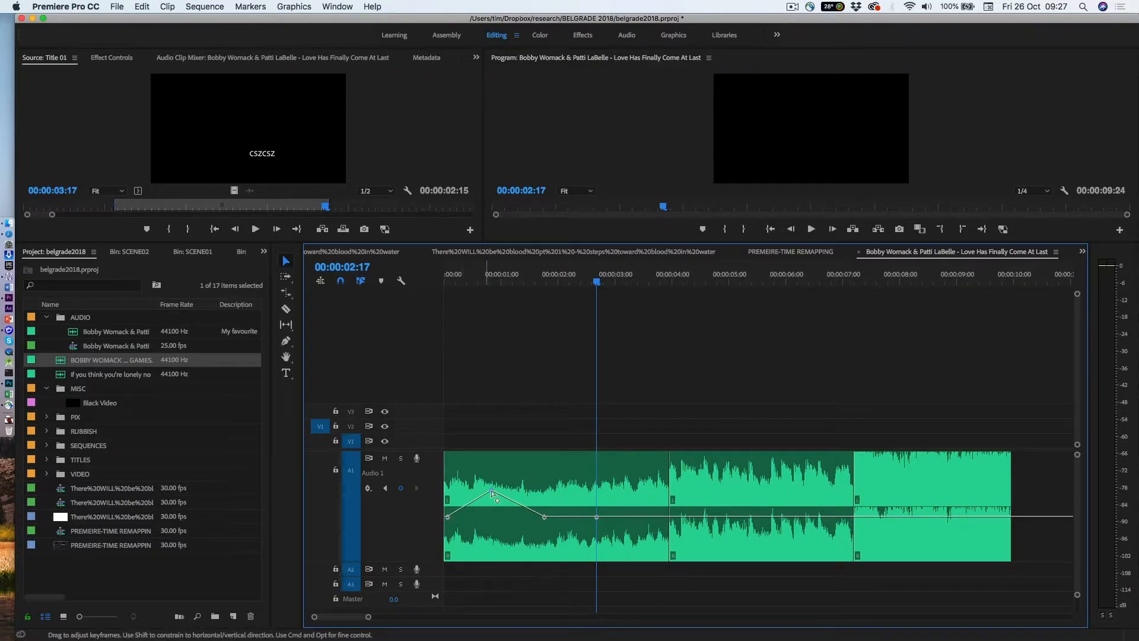
pyautogui.moveTo(545, 517); pyautogui.dragTo(544, 491)
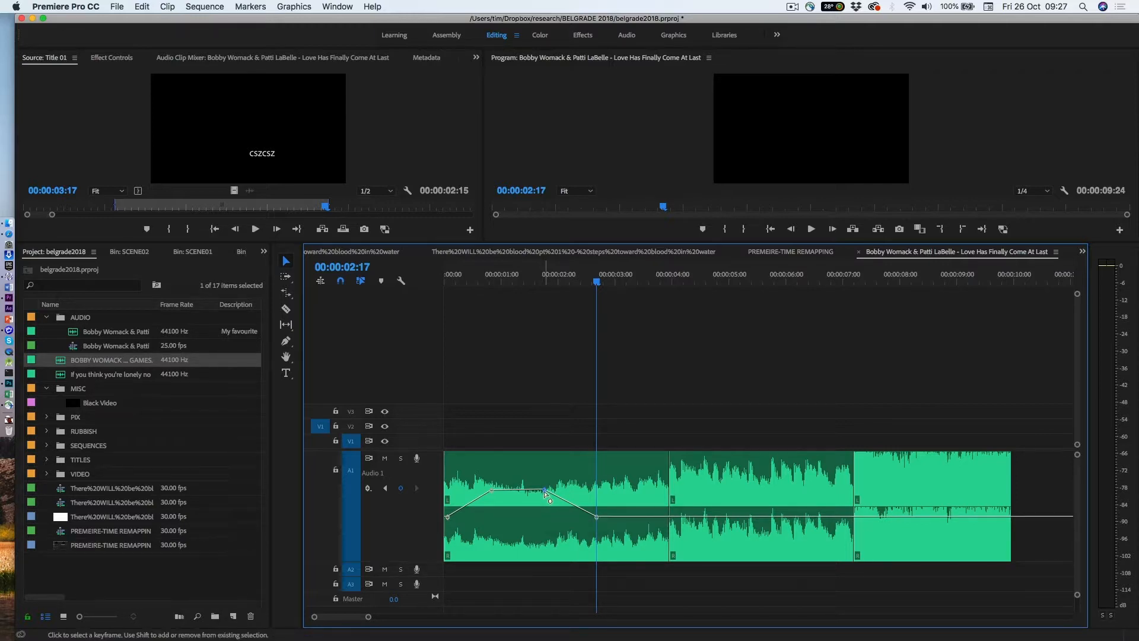
pyautogui.moveTo(544, 491); pyautogui.dragTo(543, 488)
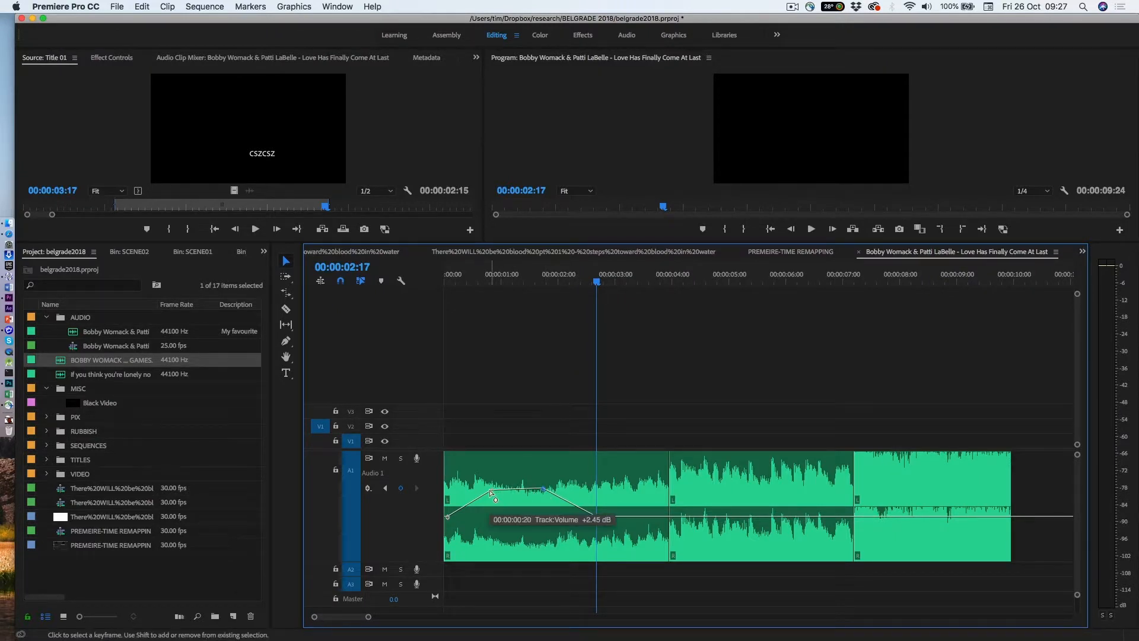
# Move the last track keyframe earlier to about 2 seconds and raise the boosted segment between the middle keyframes higher.
pyautogui.moveTo(597, 520); pyautogui.dragTo(566, 517)
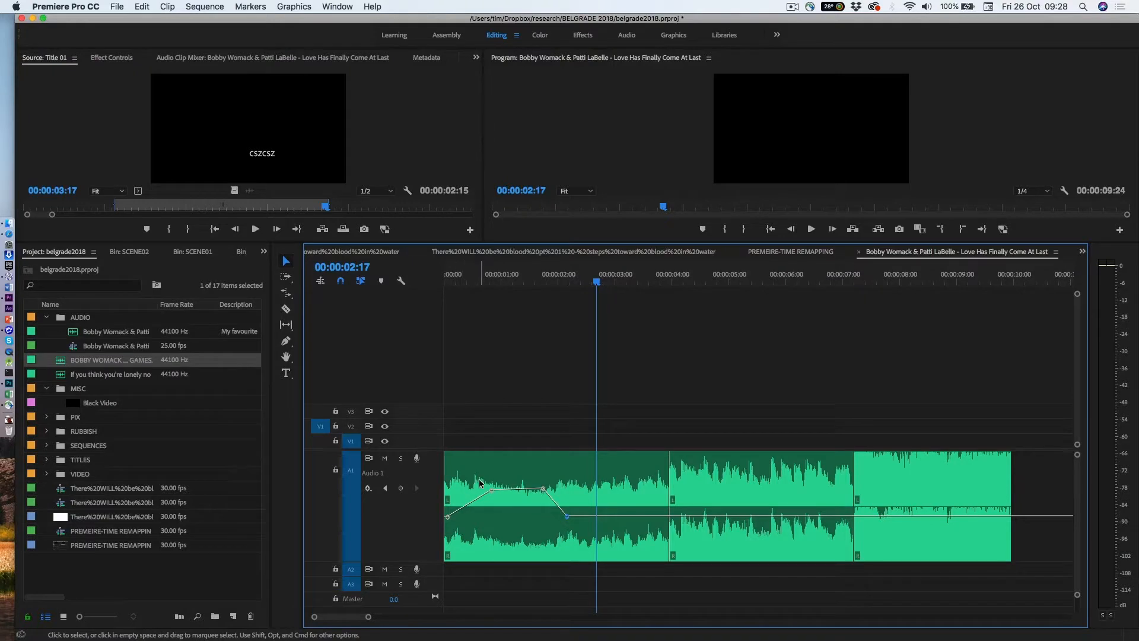
pyautogui.moveTo(492, 491); pyautogui.dragTo(542, 478)
# Play the sequence from the start to hear the volume changes.
pyautogui.moveTo(462, 284); pyautogui.dragTo(445, 285)
pyautogui.press('space')
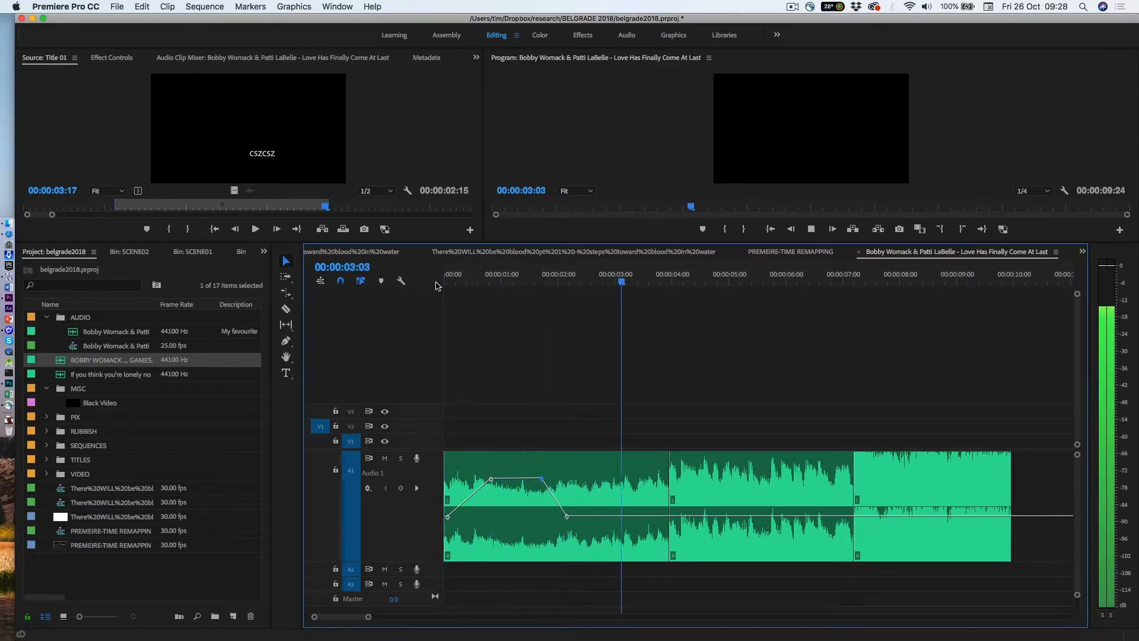
pyautogui.press('space')
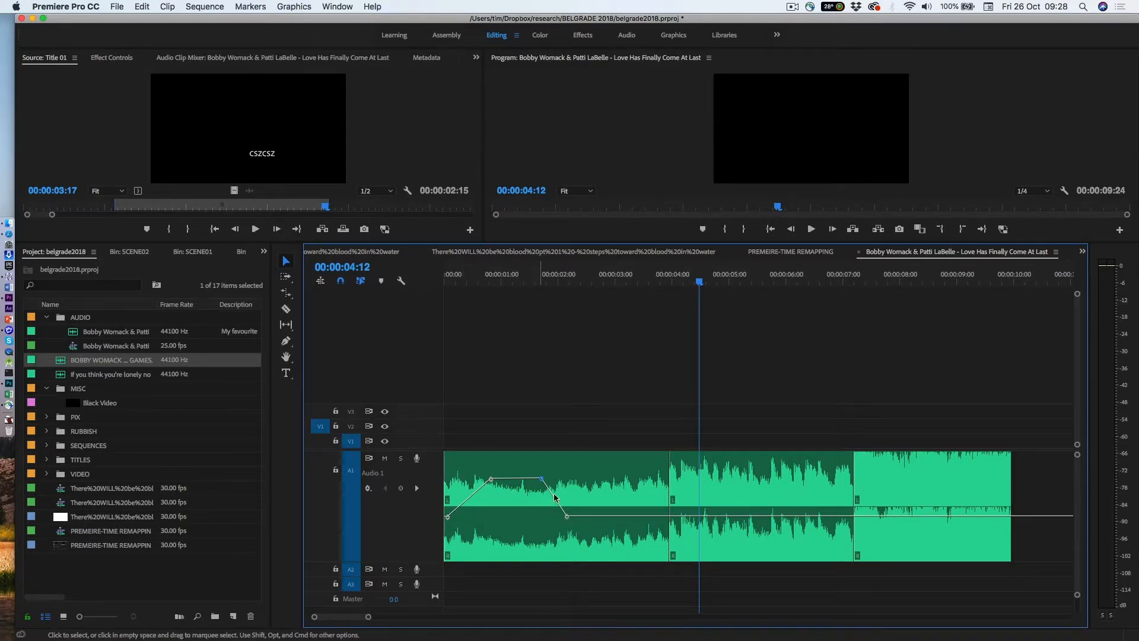
# Select the track volume keyframes and change their interpolation to Bezier for smooth curves.
pyautogui.moveTo(597, 534); pyautogui.dragTo(425, 467)
pyautogui.rightClick(491, 478)
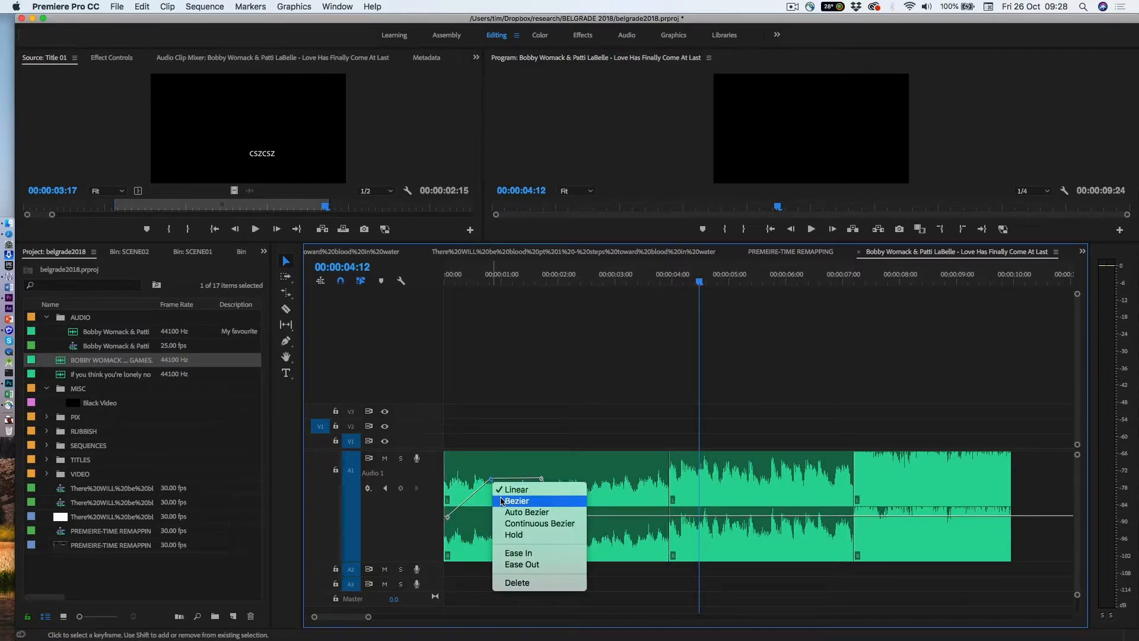
pyautogui.click(502, 501)
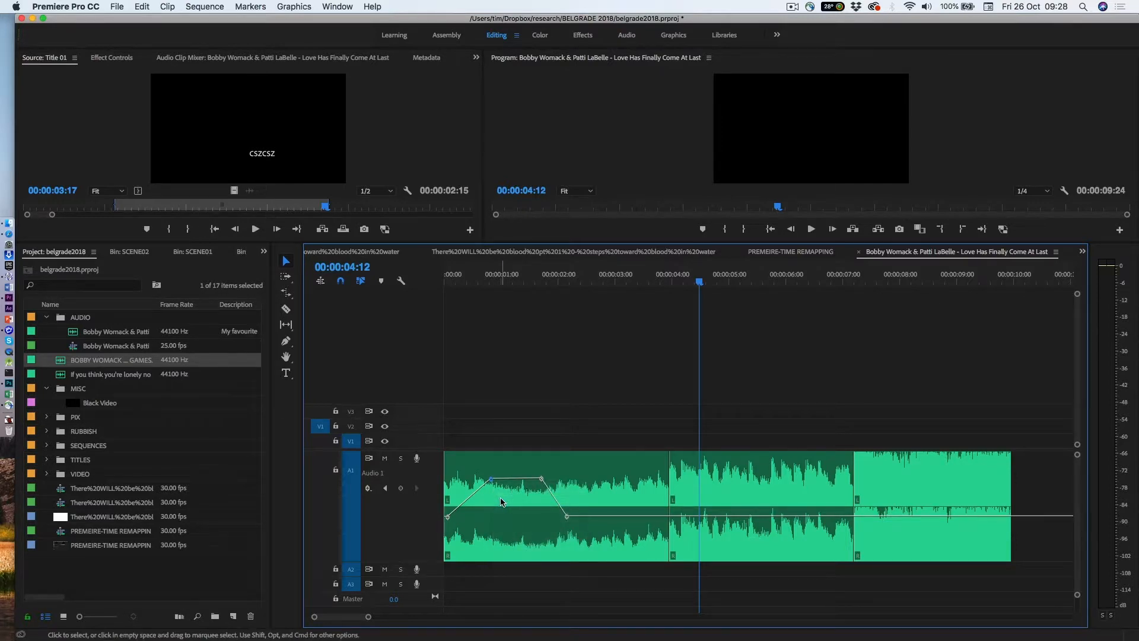
pyautogui.moveTo(592, 534); pyautogui.dragTo(593, 482)
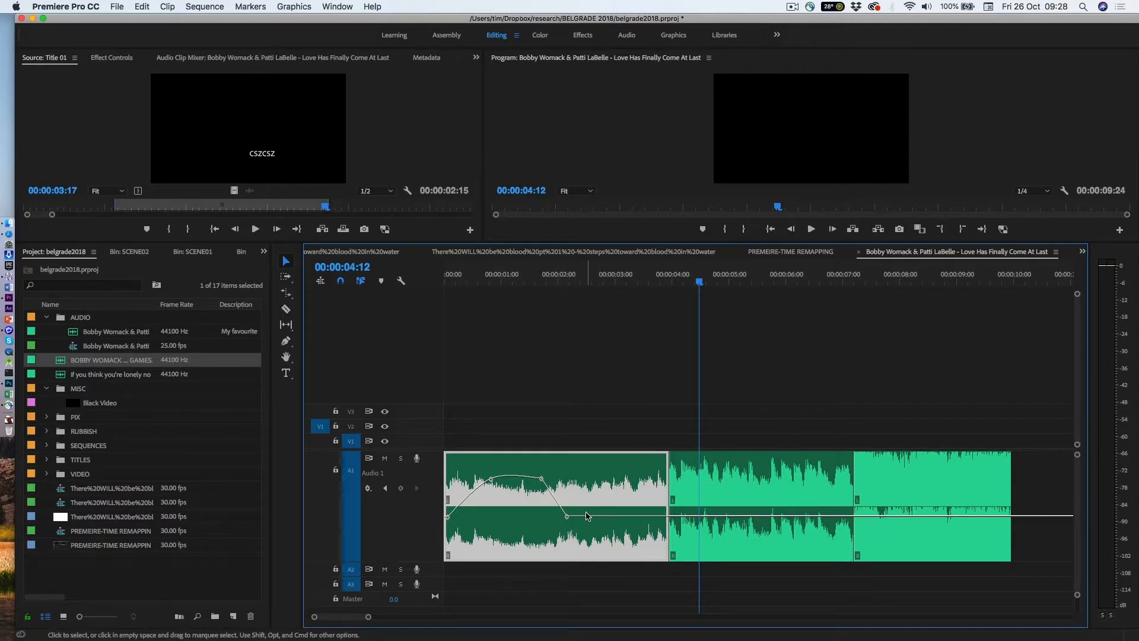
# Switch the track's keyframe display to Track Panner Balance.
pyautogui.click(367, 489)
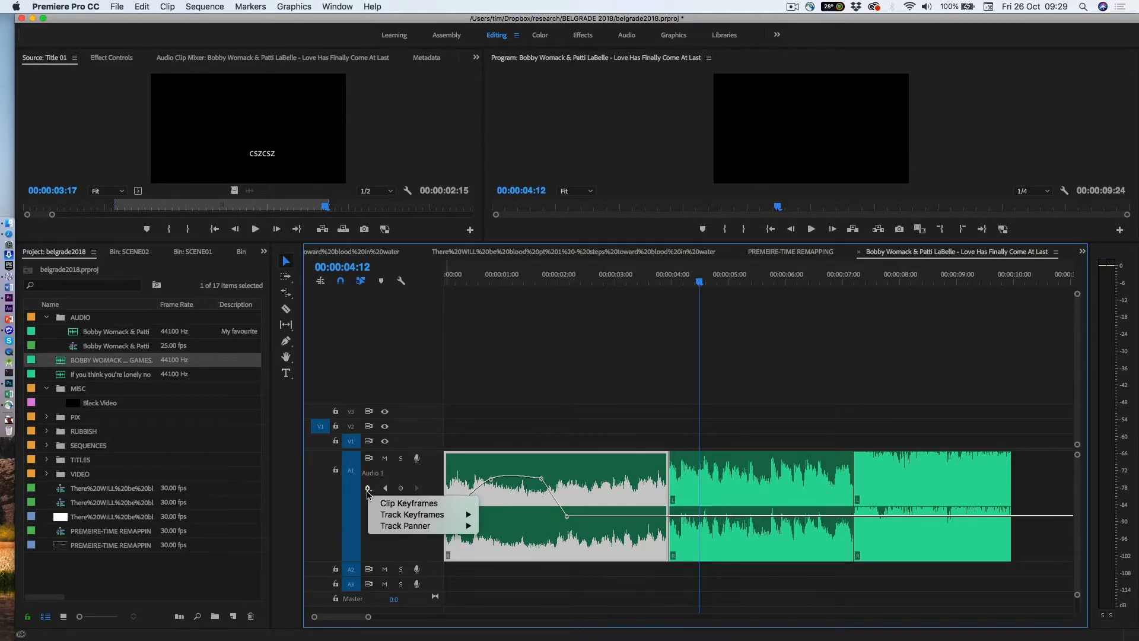
pyautogui.moveTo(389, 527)
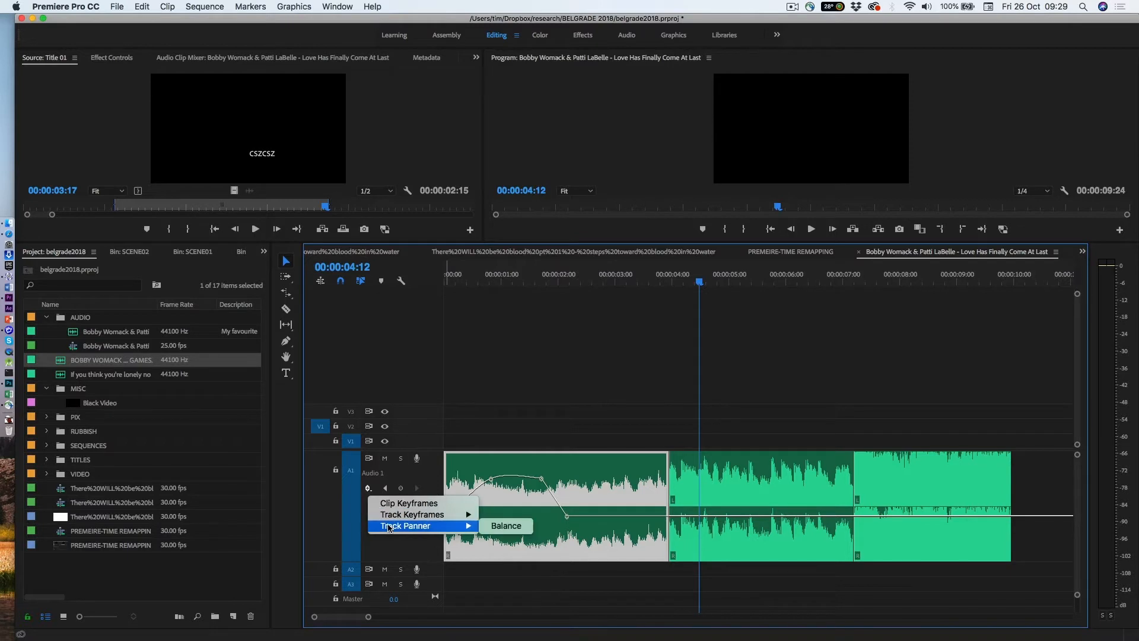
pyautogui.click(504, 526)
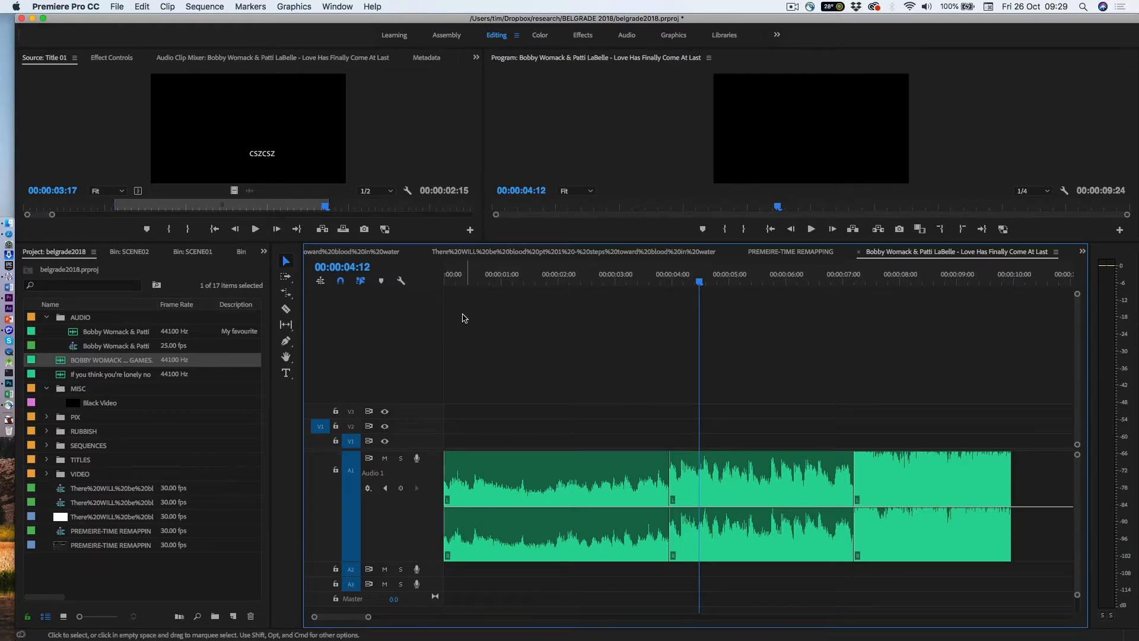
# Add track balance keyframes at about 00:00:00:04, 00:00:01:11 and 00:00:05:08.
pyautogui.click(454, 282)
pyautogui.click(400, 488)
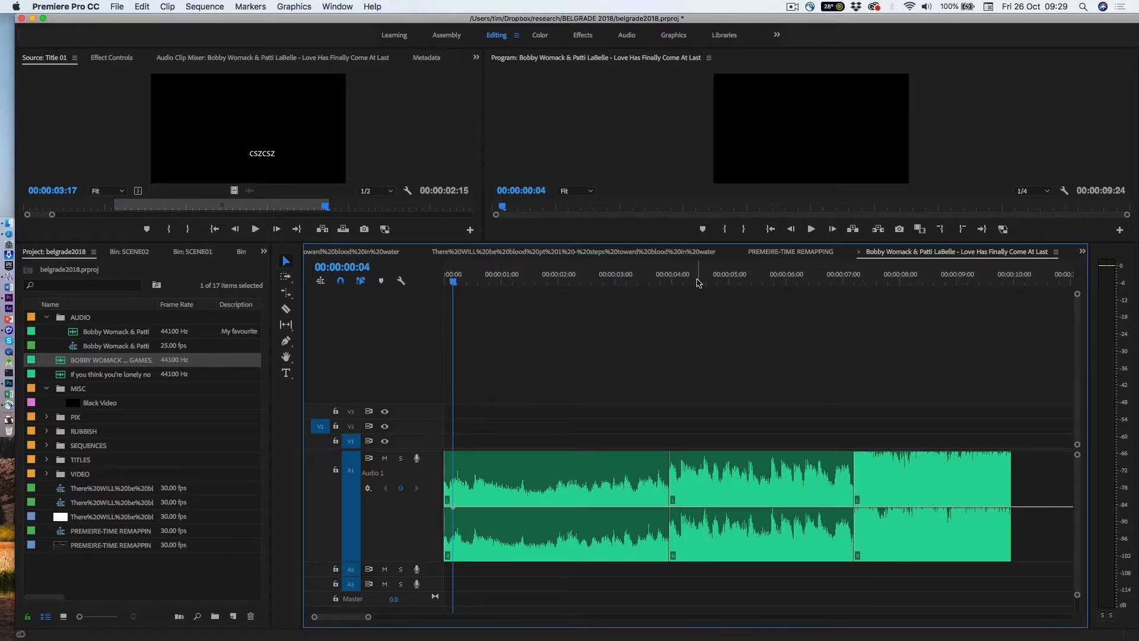
pyautogui.click(525, 283)
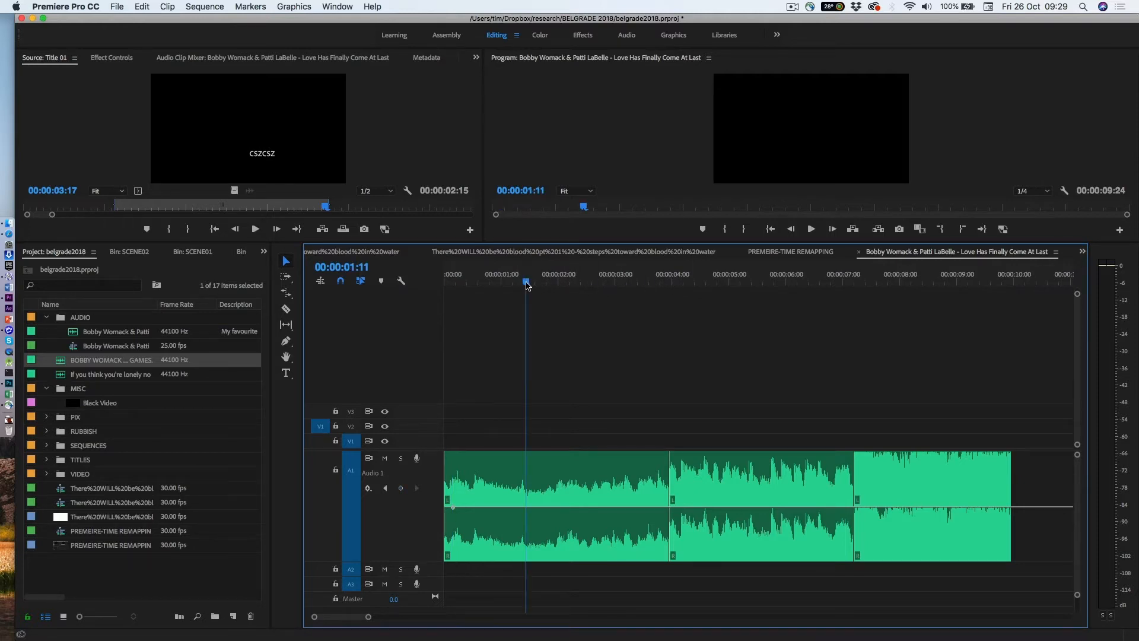
pyautogui.click(400, 488)
pyautogui.click(747, 281)
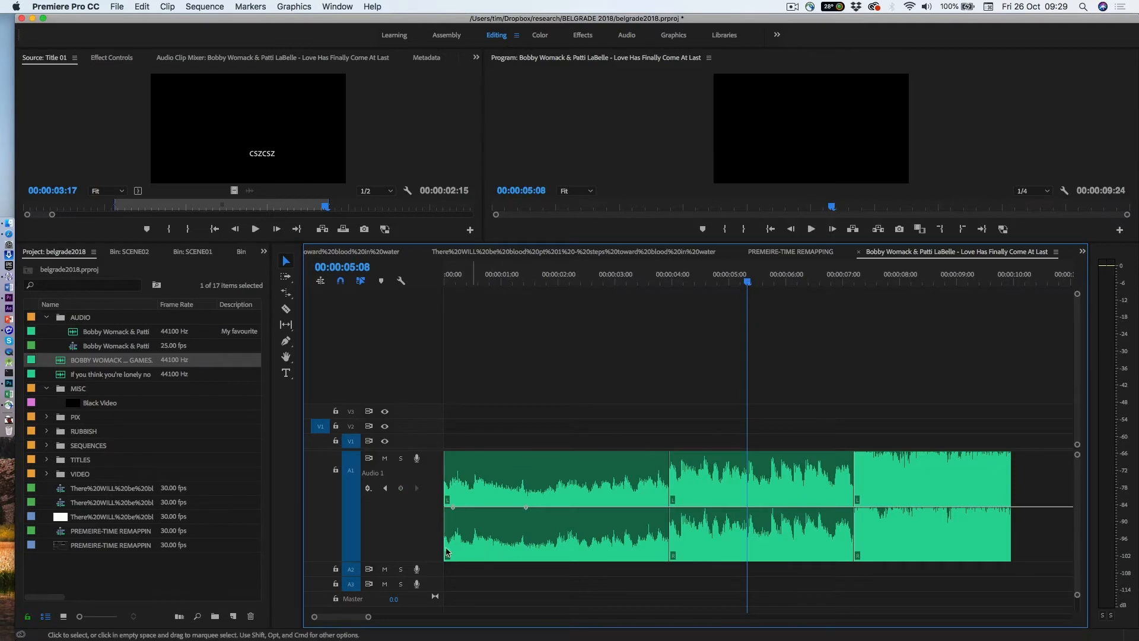
pyautogui.click(401, 488)
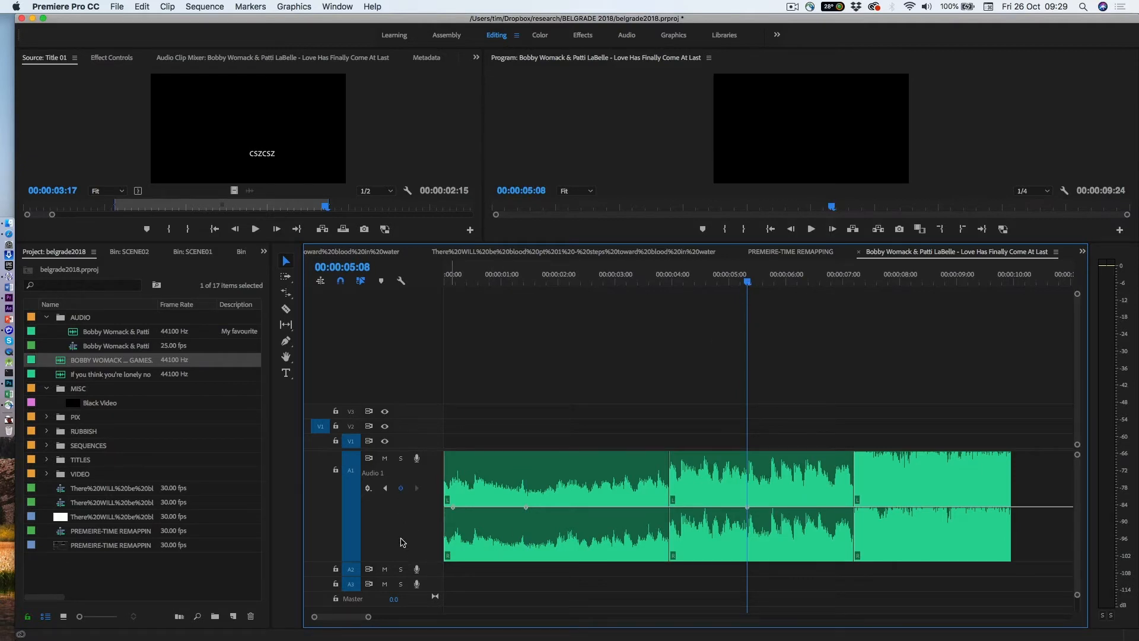
# Move the first balance keyframe to full left and the second to full right, shifting it slightly earlier, to sweep the pan.
pyautogui.click(452, 508)
pyautogui.moveTo(452, 509); pyautogui.dragTo(460, 456)
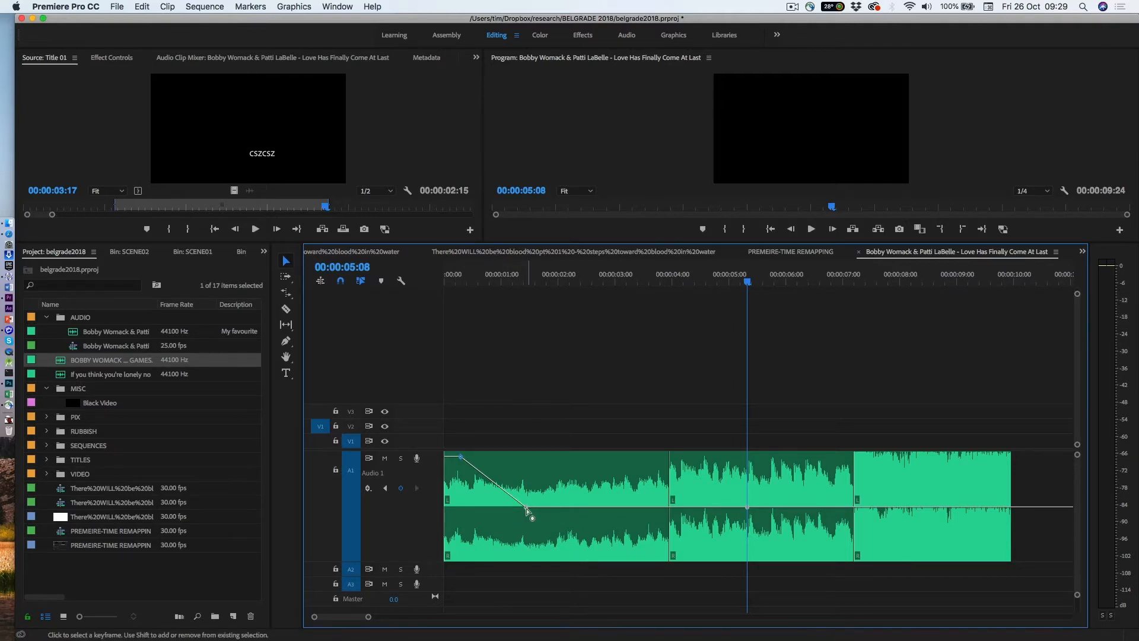
pyautogui.moveTo(526, 506); pyautogui.dragTo(509, 571)
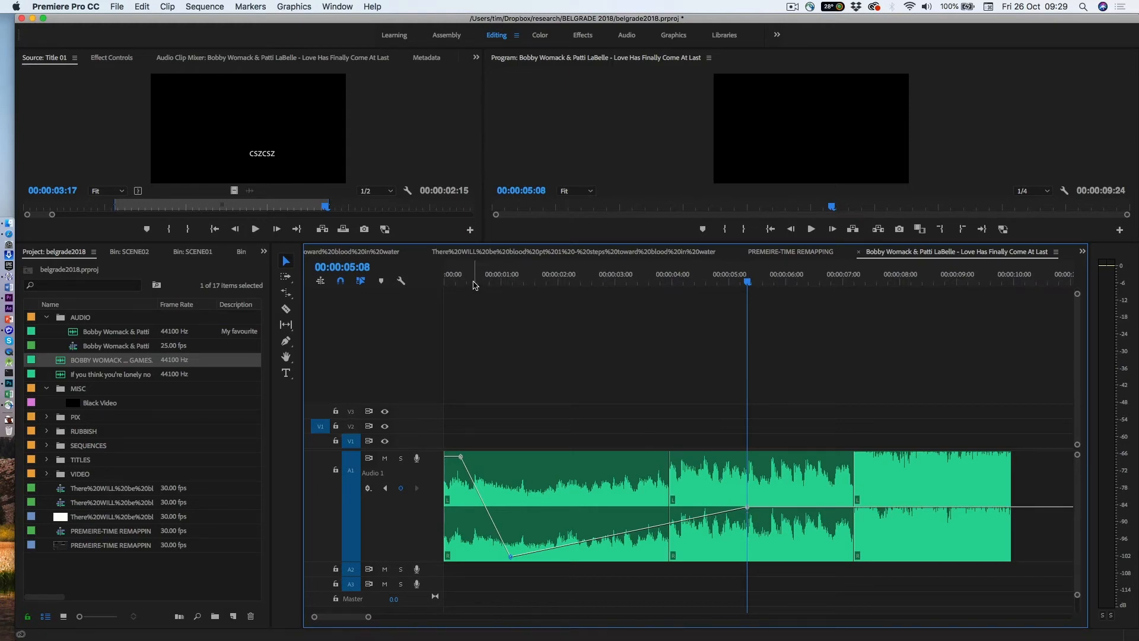
# Play the sequence from the start to hear the pan sweep.
pyautogui.moveTo(473, 285); pyautogui.dragTo(444, 283)
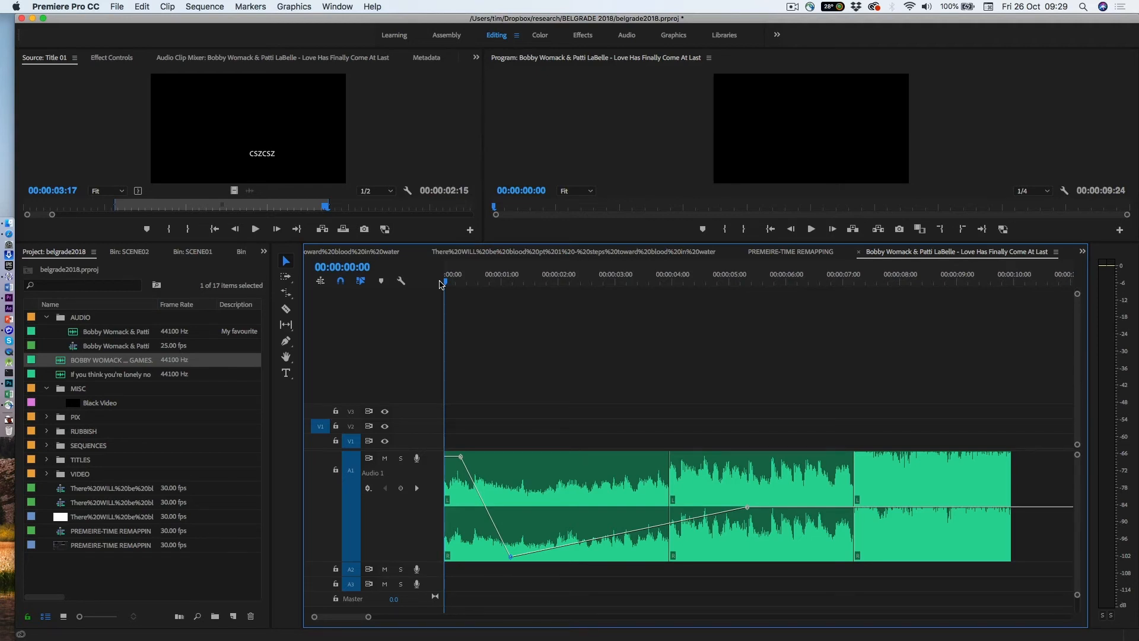
pyautogui.press('space')
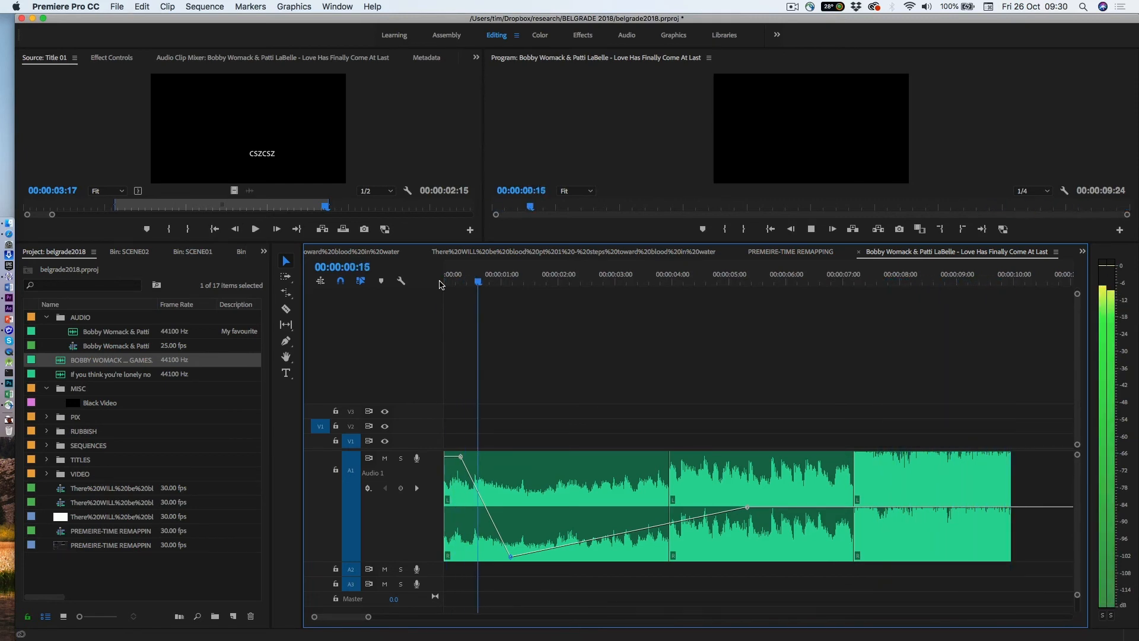
pyautogui.press('space')
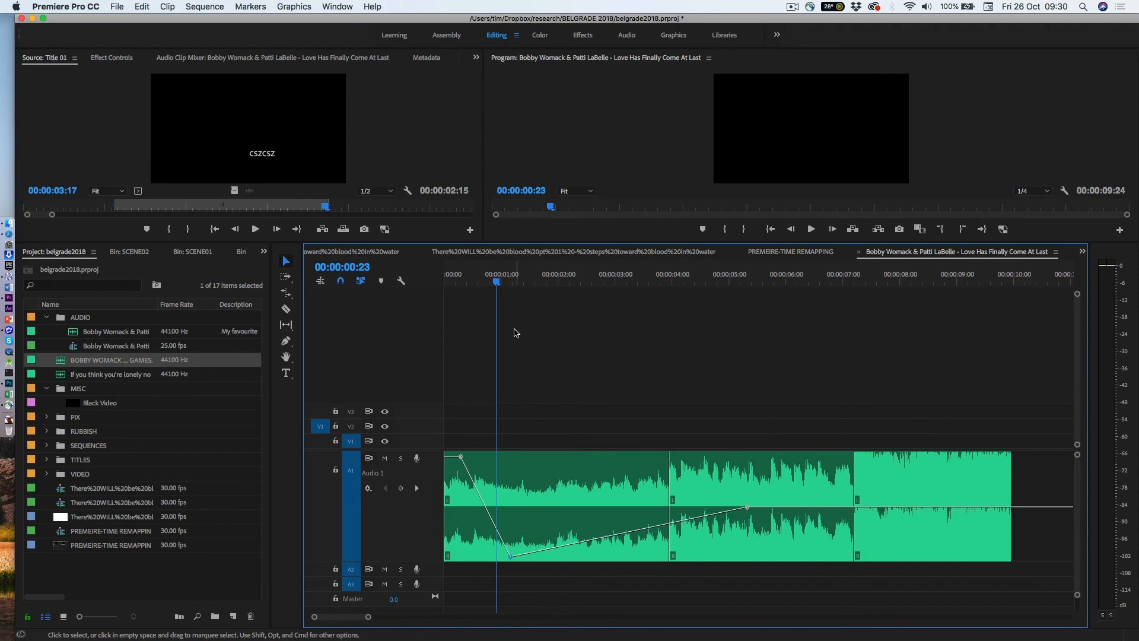
pyautogui.click(793, 7)
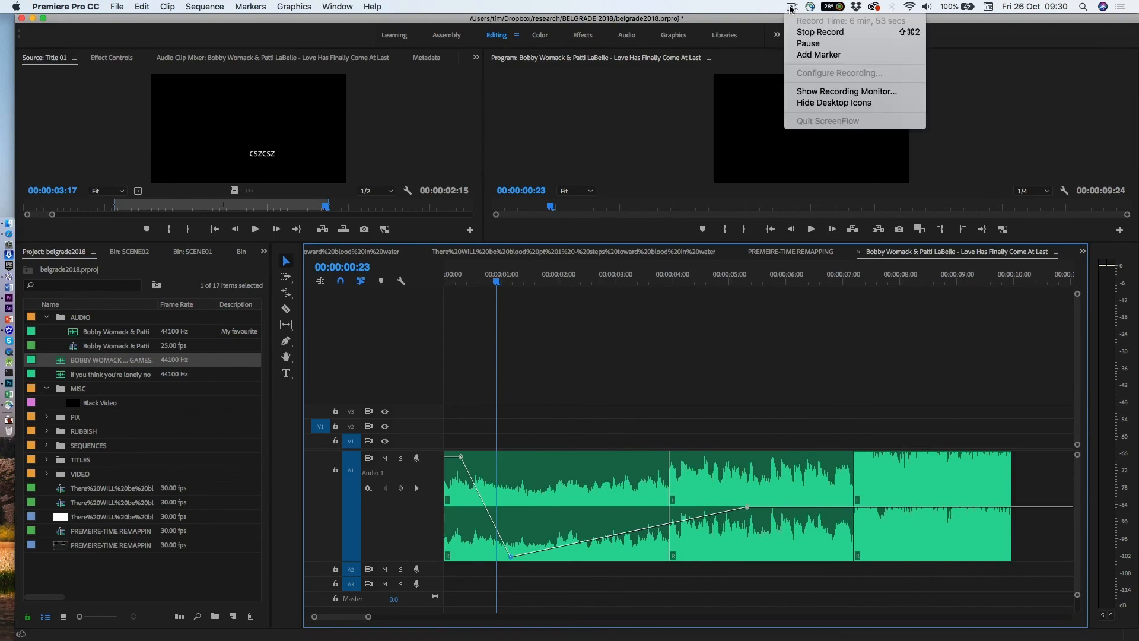